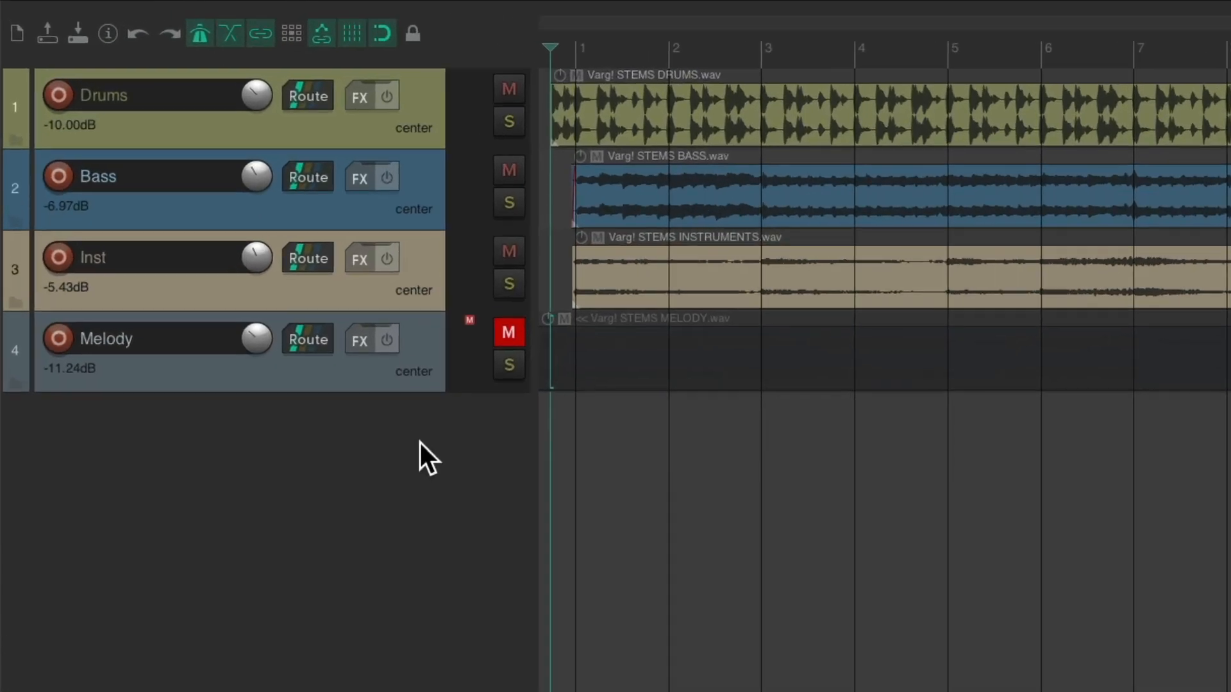
- Insert a new track, move it above the Drums track and enlarge the track heights
double_click(277, 292)
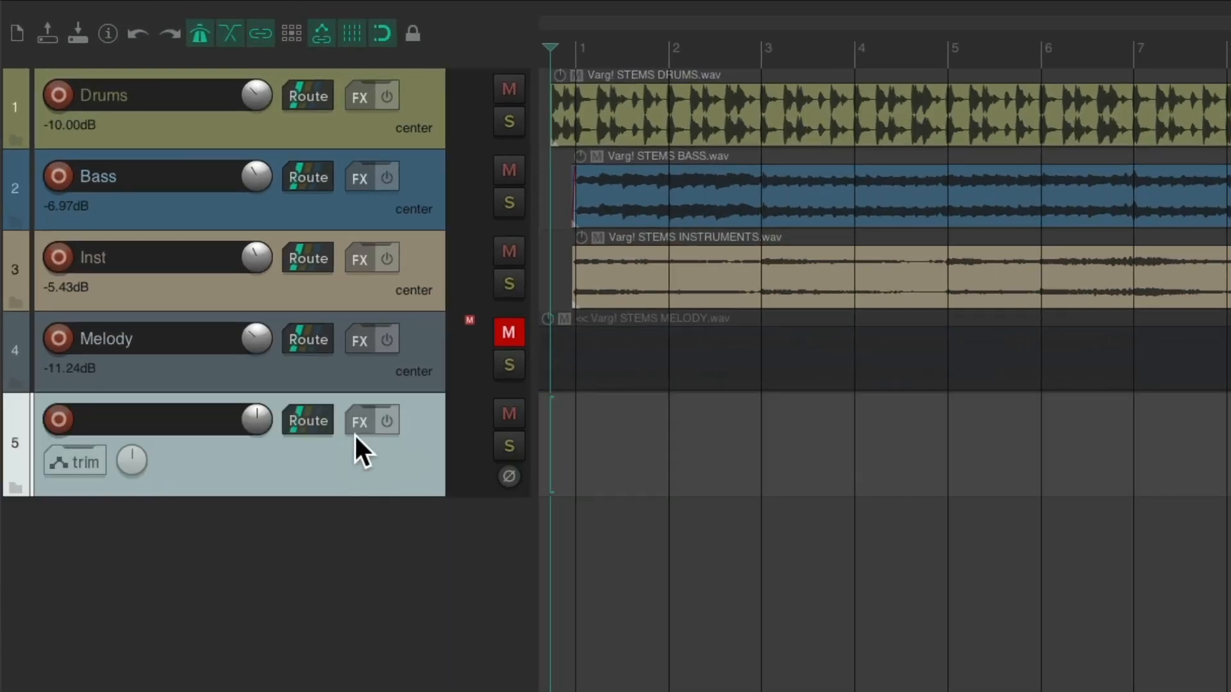
left_click_drag(354, 433, 368, 88)
scroll(413, 137, "up", 5)
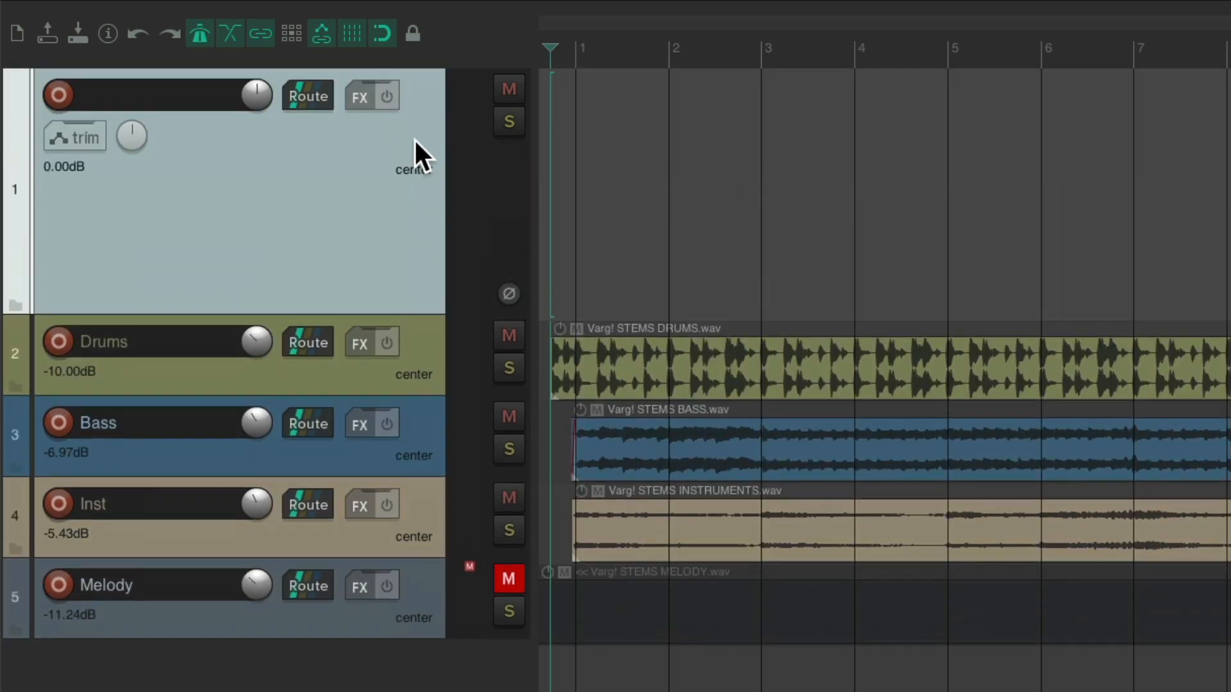
- Name the new track Synth and arm it for recording
double_click(157, 94)
type("Synth")
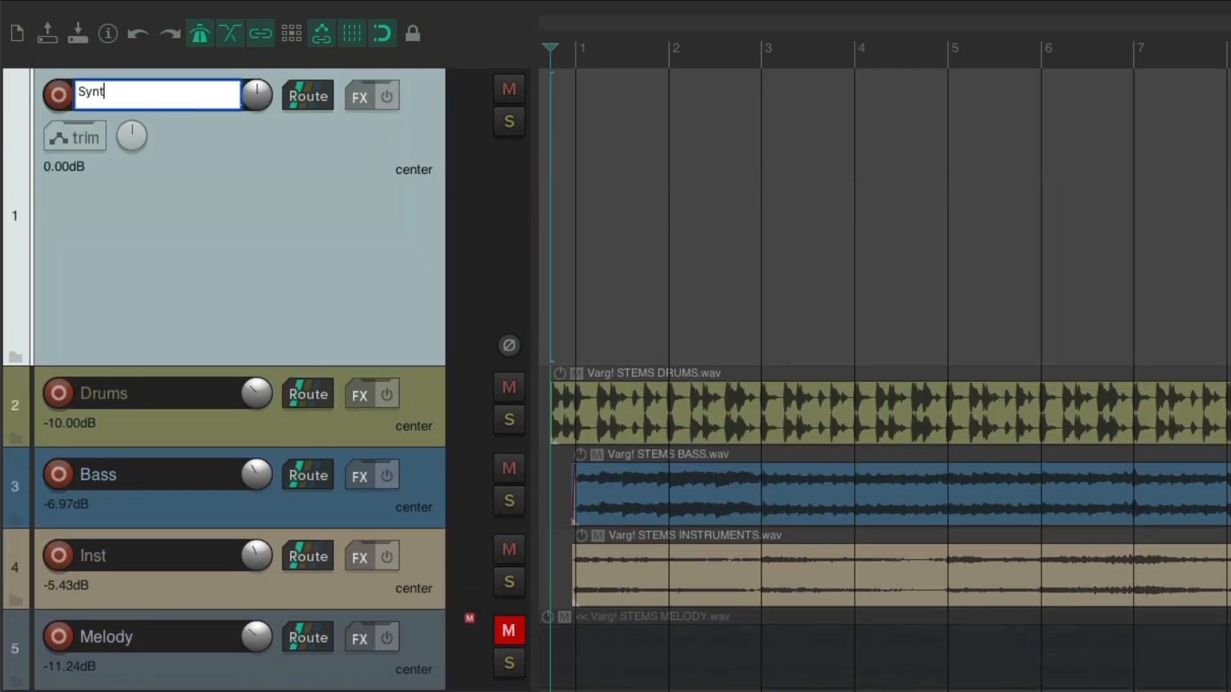
key("Return")
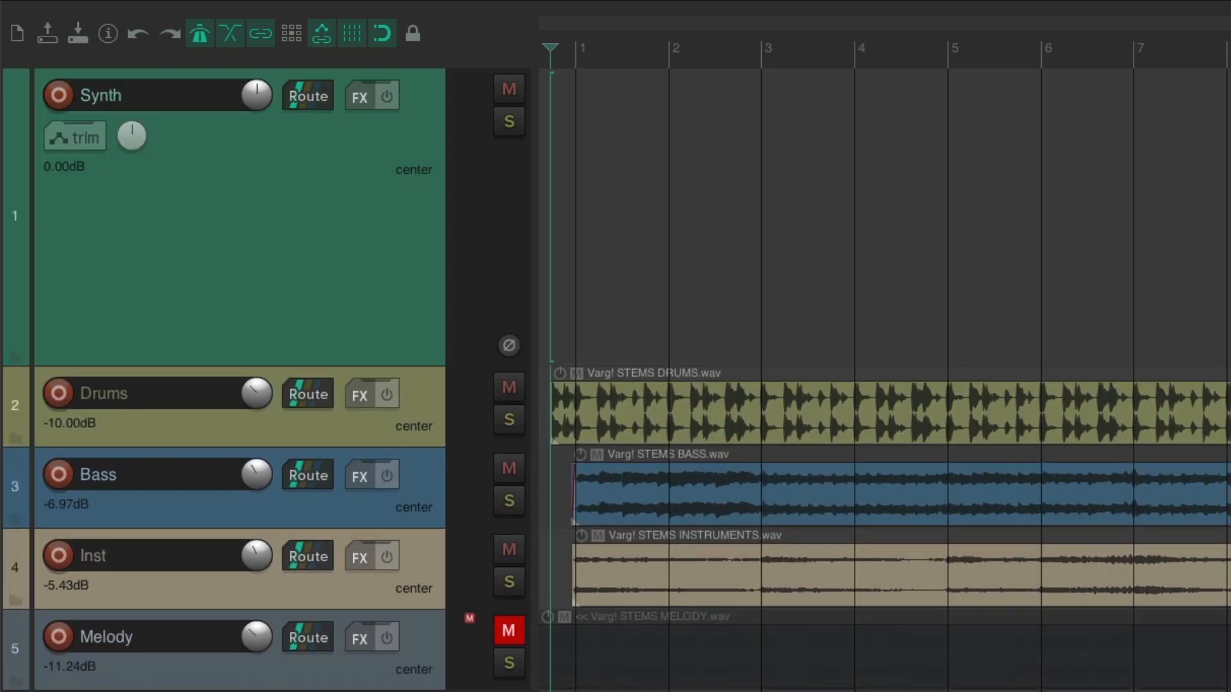
left_click(57, 95)
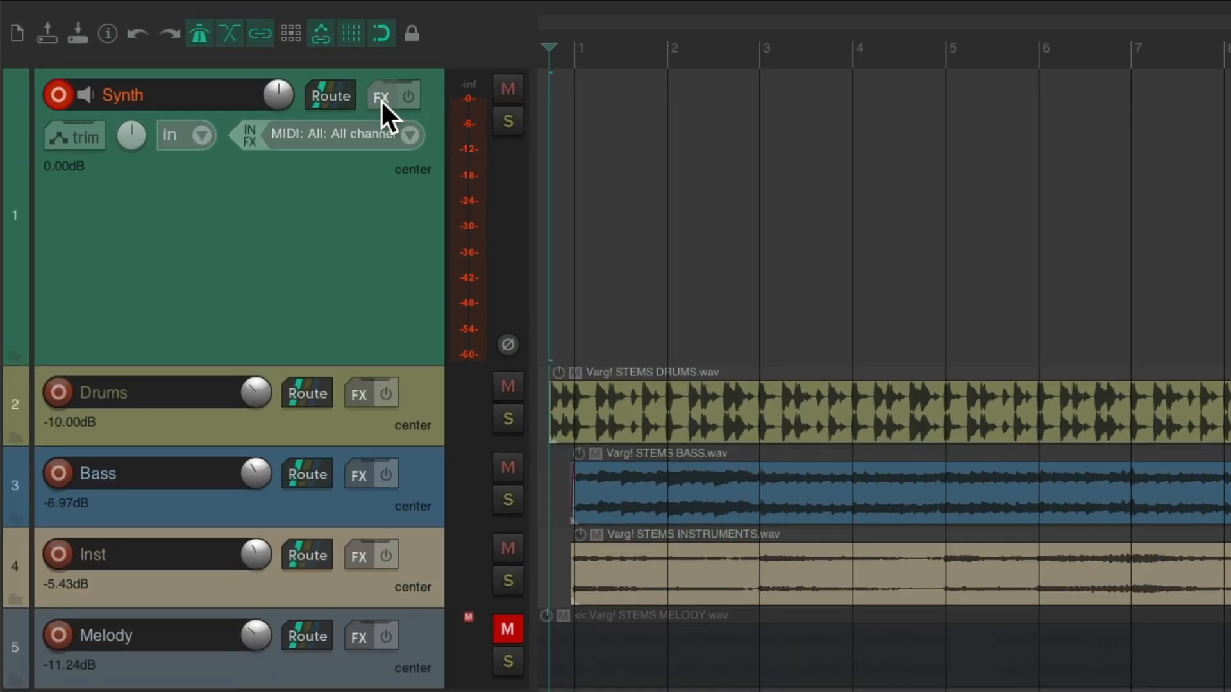
- Add the VST3i version of the Zebralette (u-he) instrument to the Synth track
left_click(382, 99)
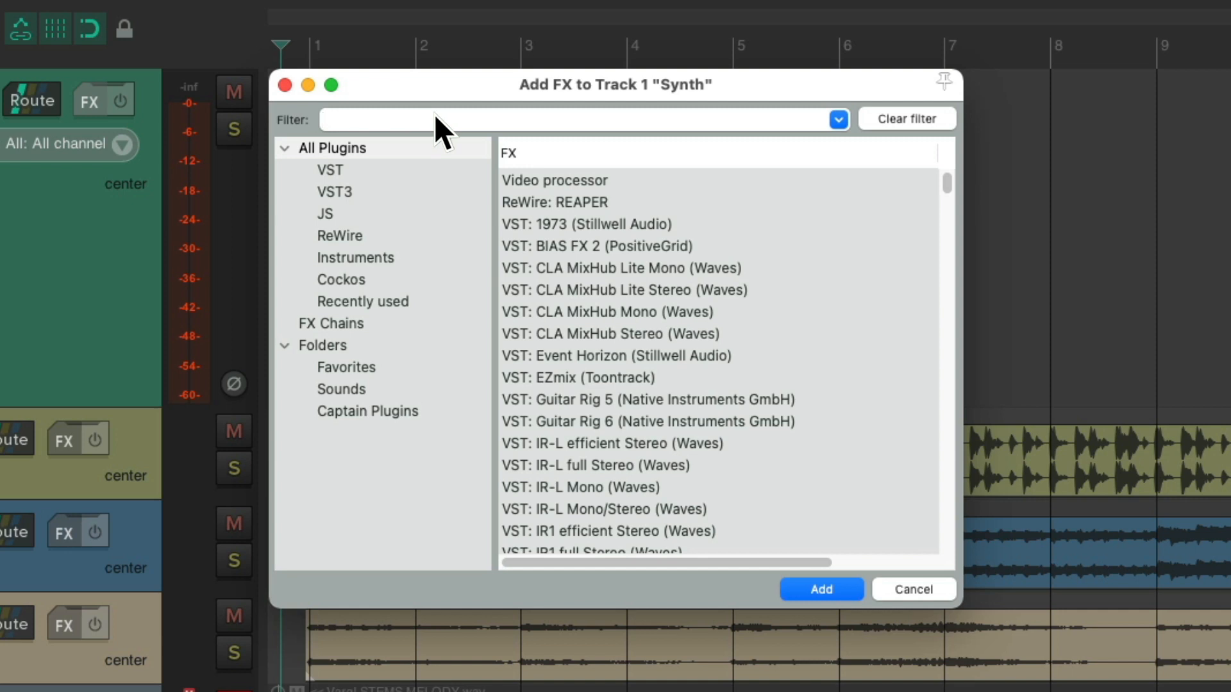
type("zebra")
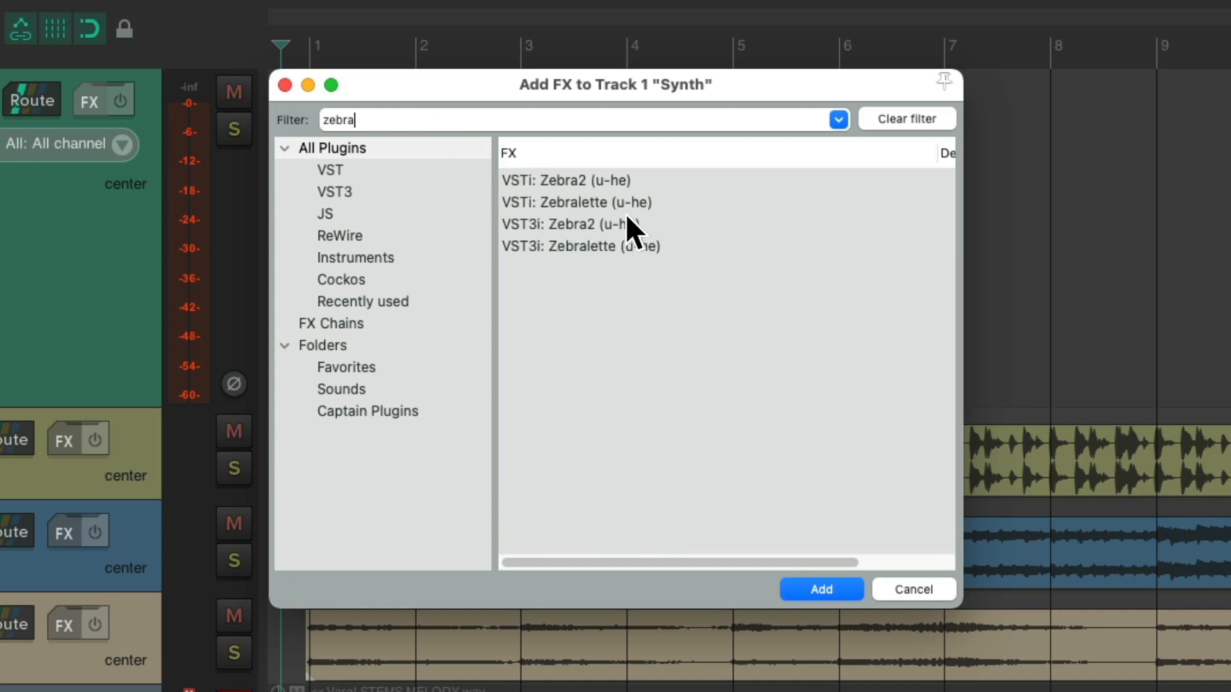
left_click(690, 248)
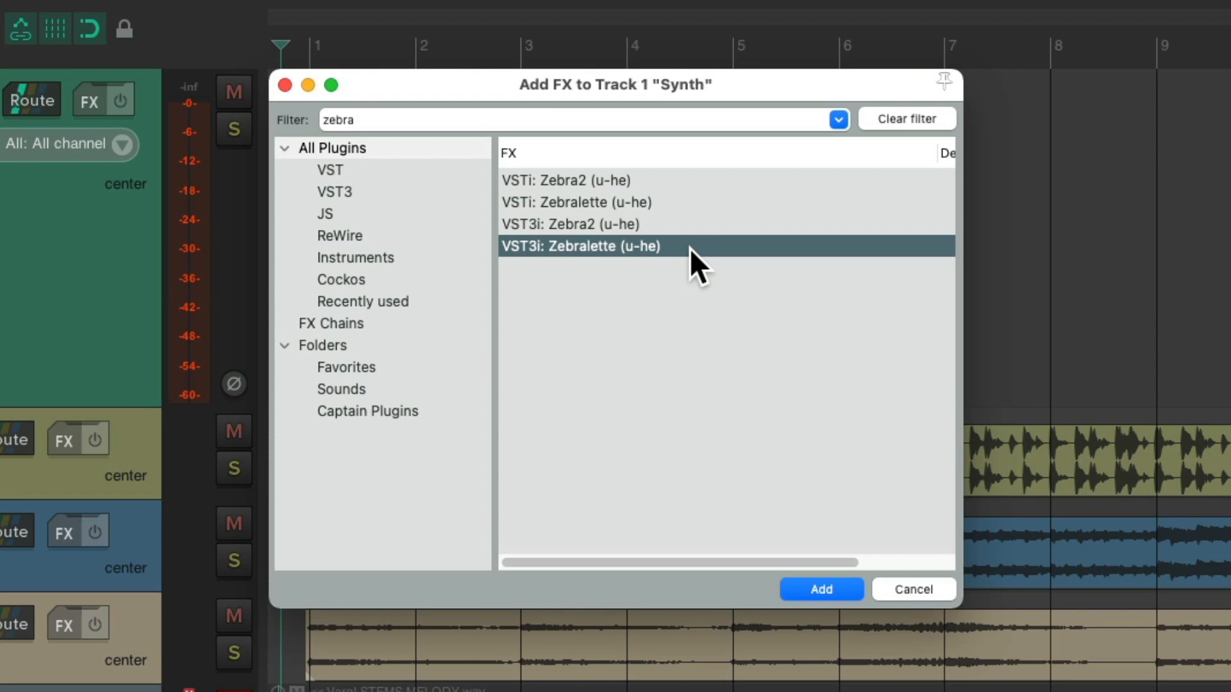
double_click(690, 248)
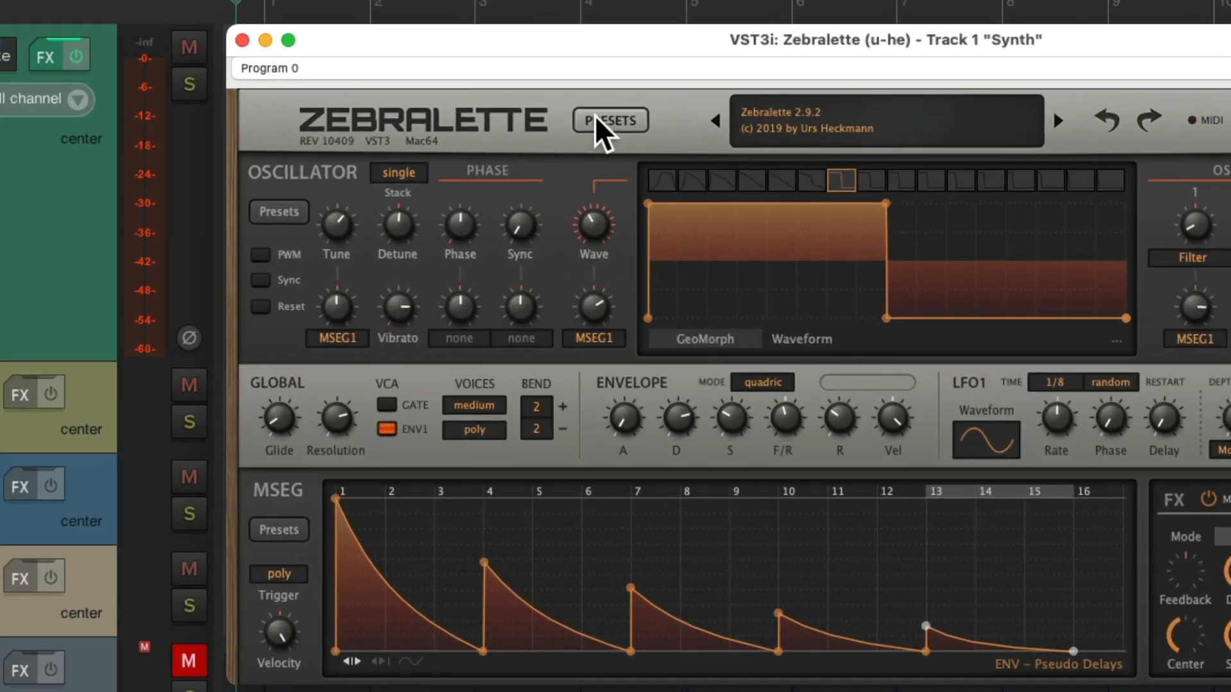
- Load the DFLT Tarnce Pad preset from Zebralette's 02 Pads folder and raise the first OSC FX Filter amount
left_click(576, 101)
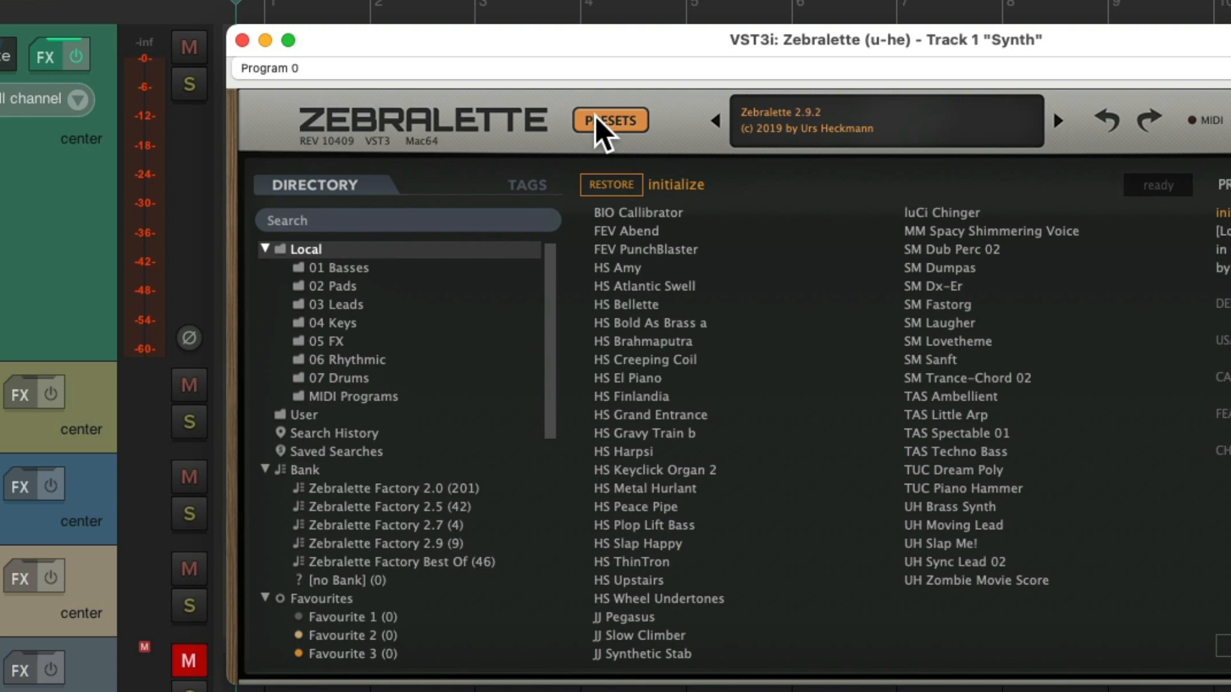
left_click(411, 289)
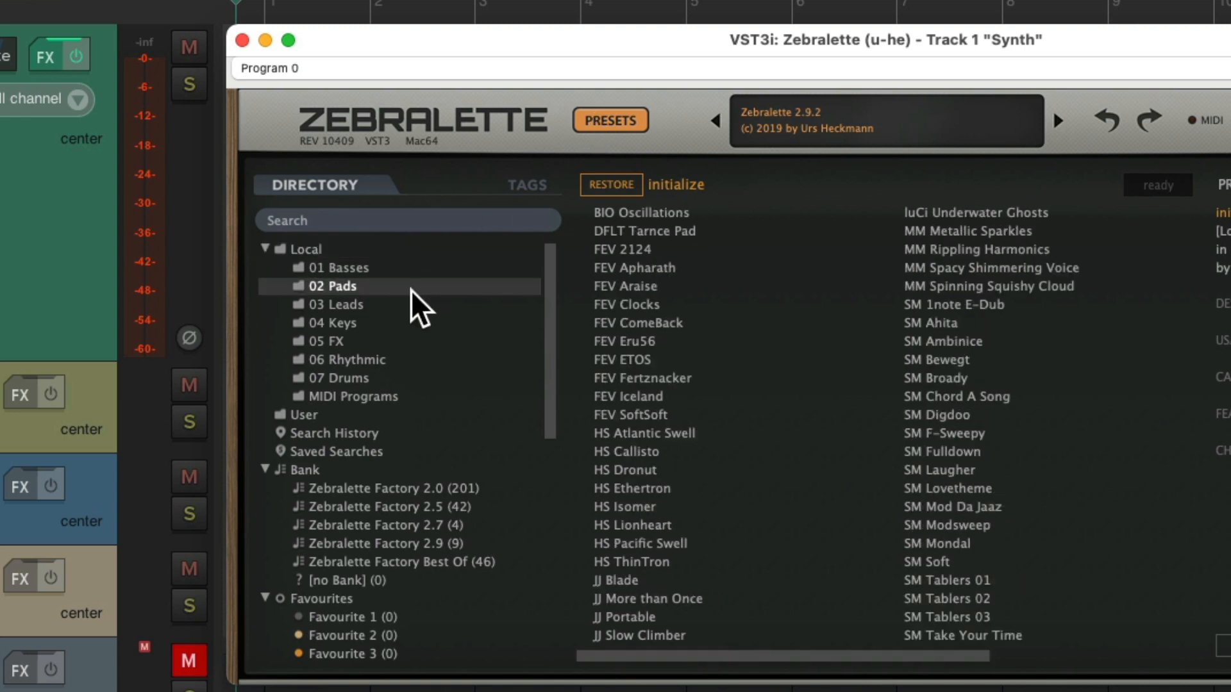
left_click(716, 232)
left_click(629, 122)
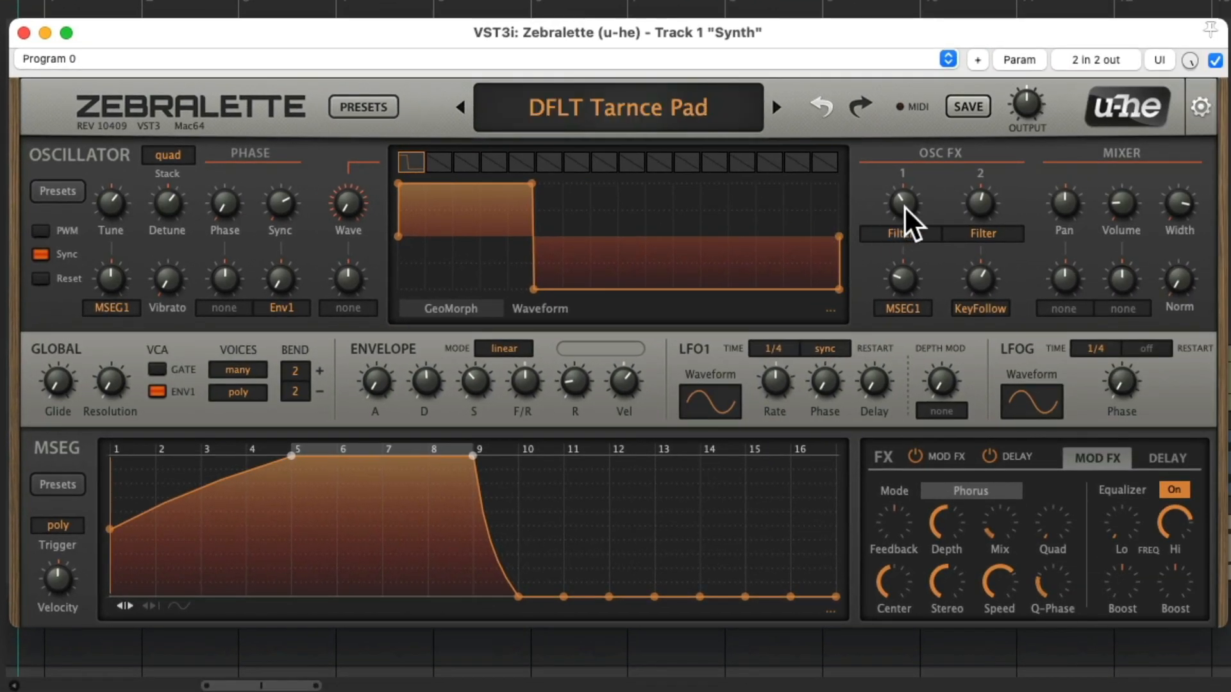
left_click_drag(904, 206, 912, 147)
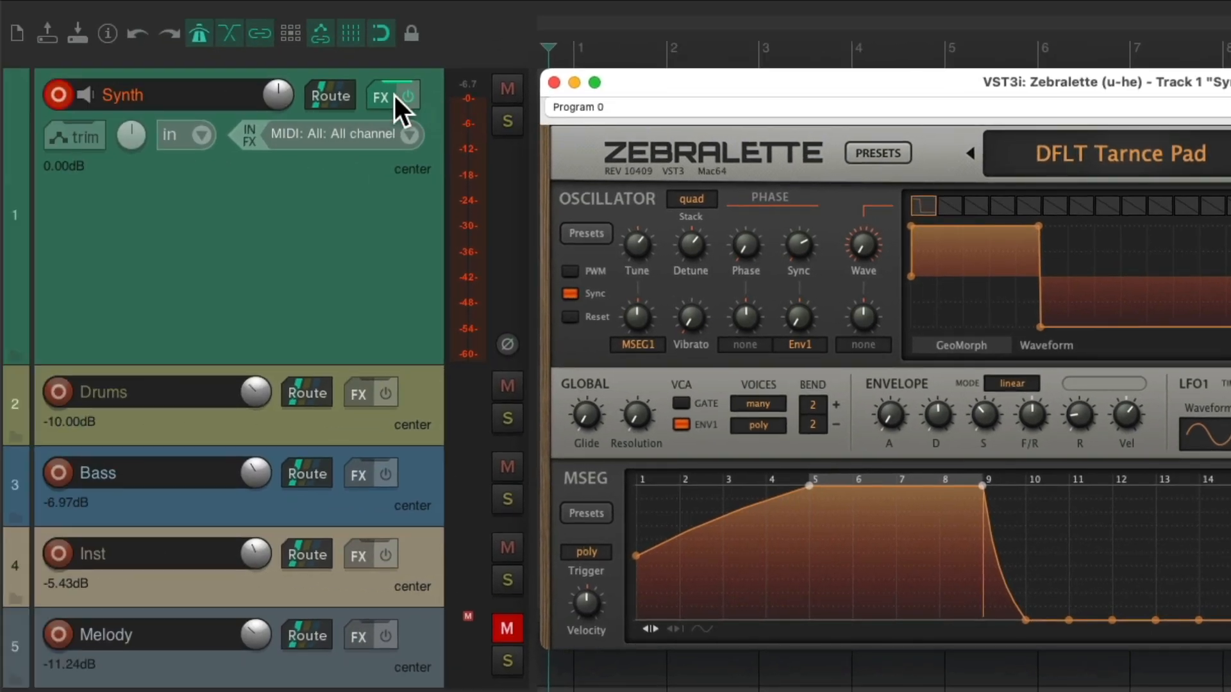
- Add the VST: ReaEQ (Cockos) effect after Zebralette on the Synth track
left_click(394, 95)
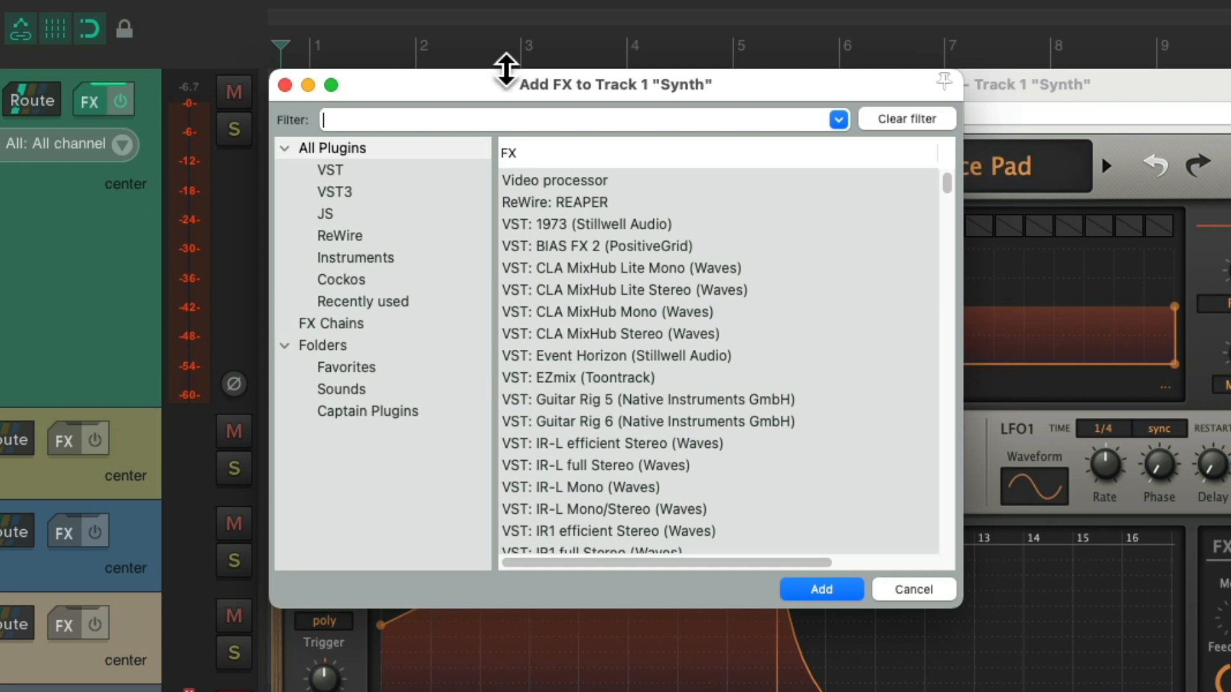
type("eq")
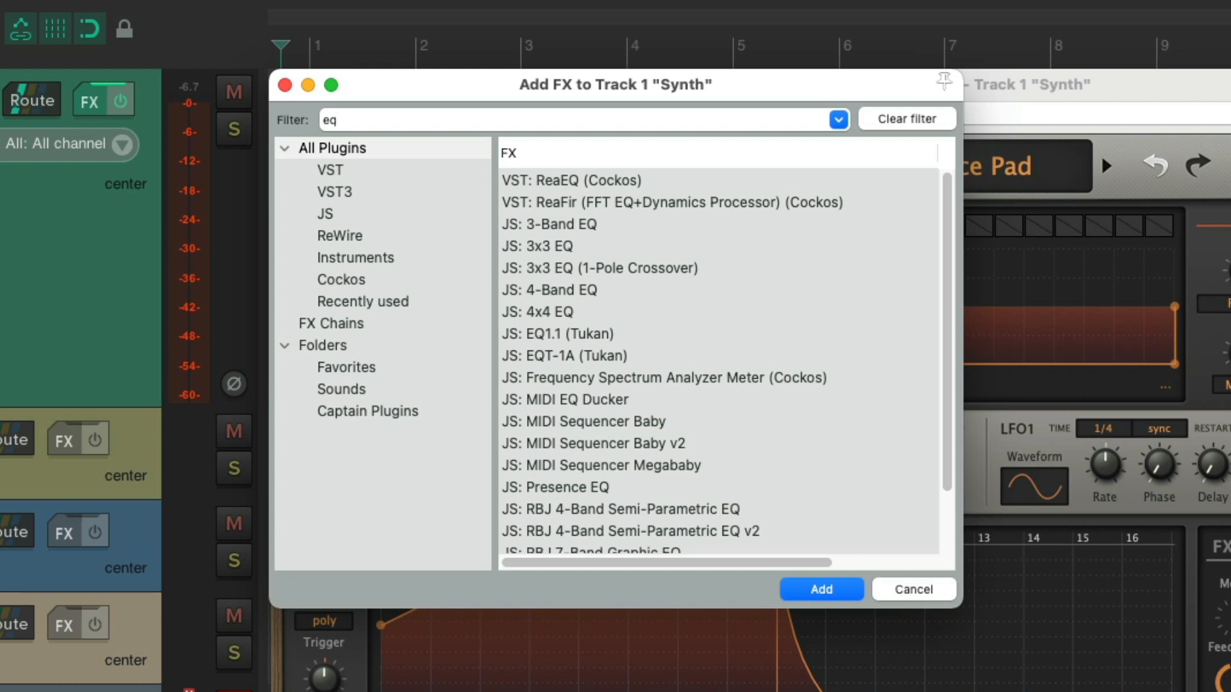
left_click(671, 184)
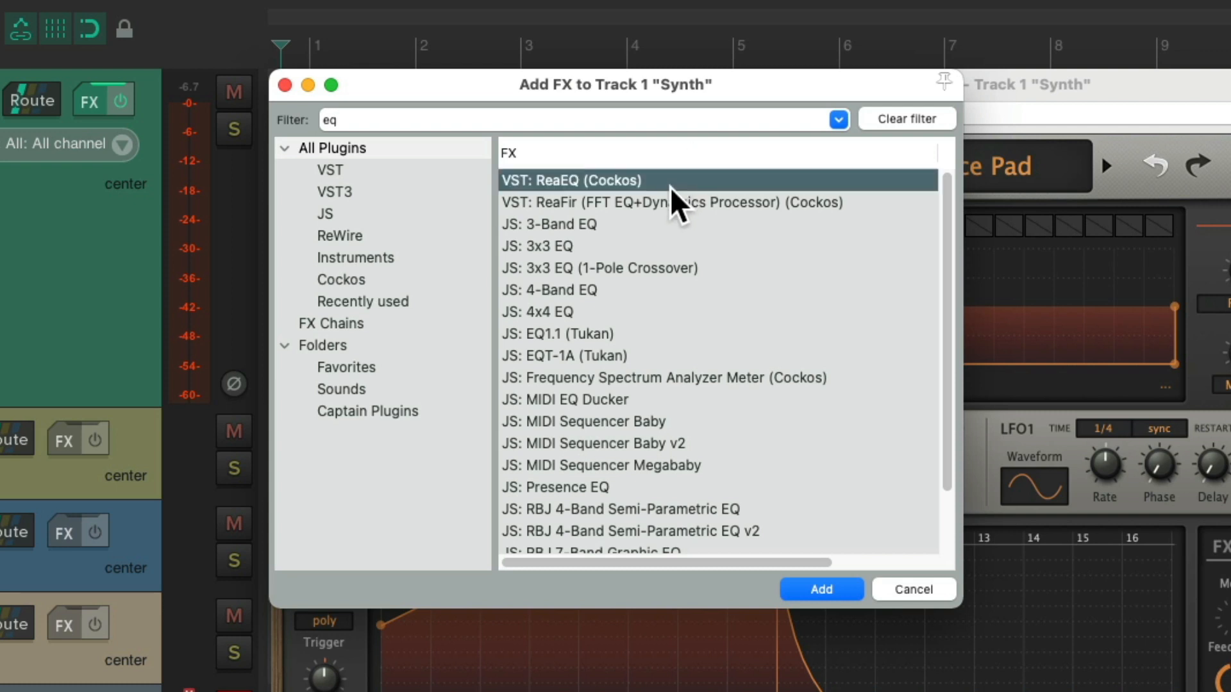
double_click(664, 178)
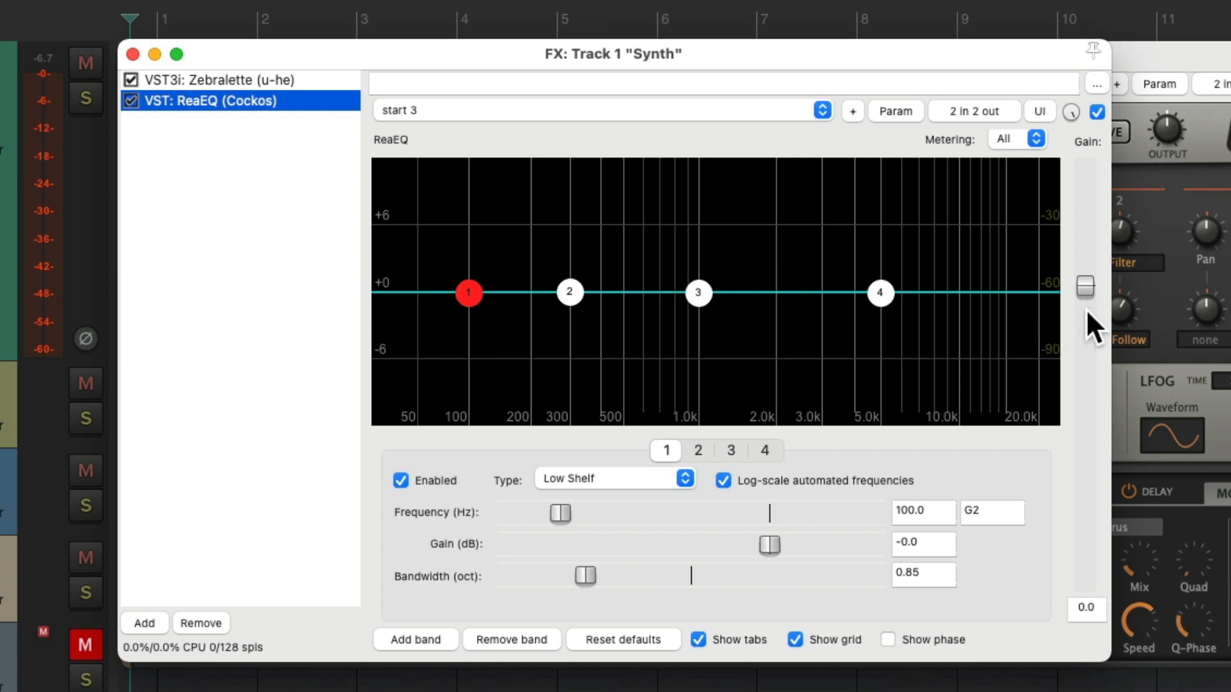
- Open the parameter modulation settings for ReaEQ's Global Gain
left_click(1087, 284)
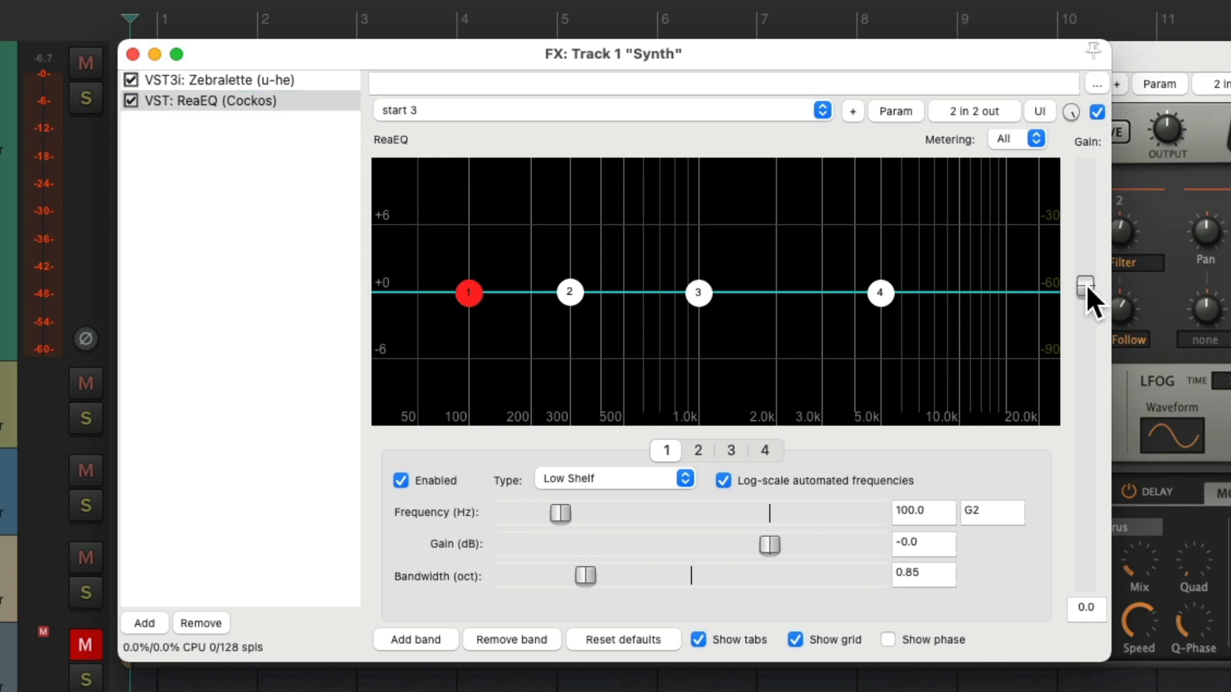
left_click(881, 107)
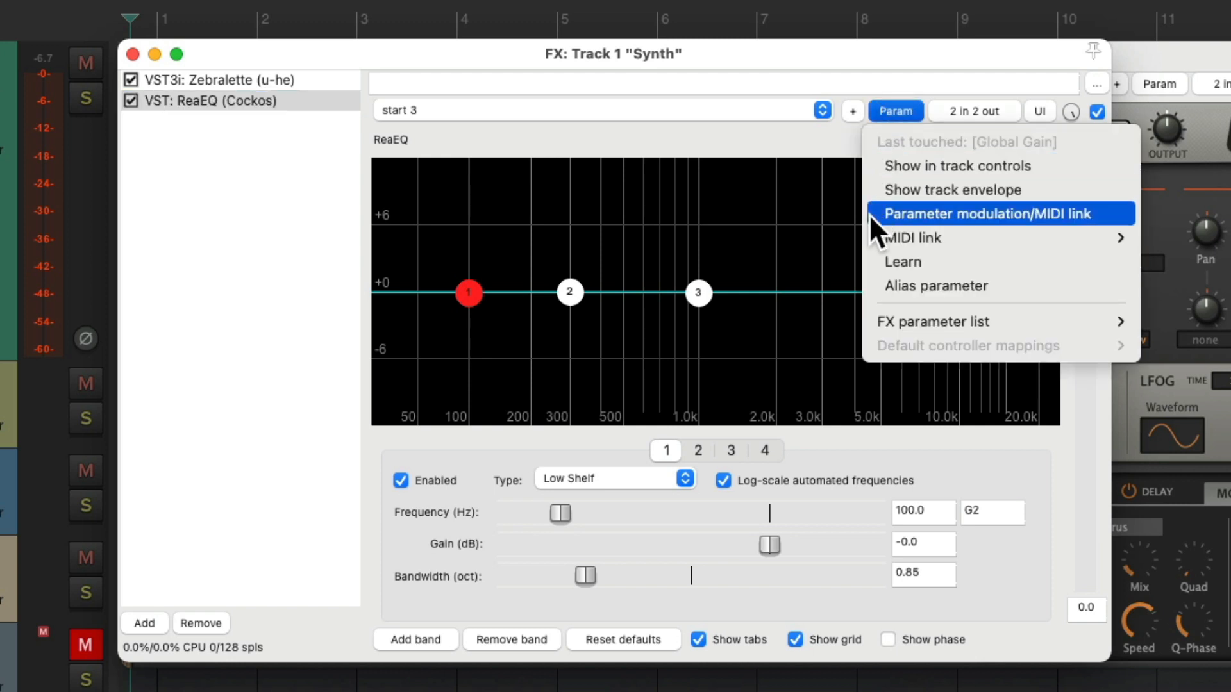
left_click(870, 216)
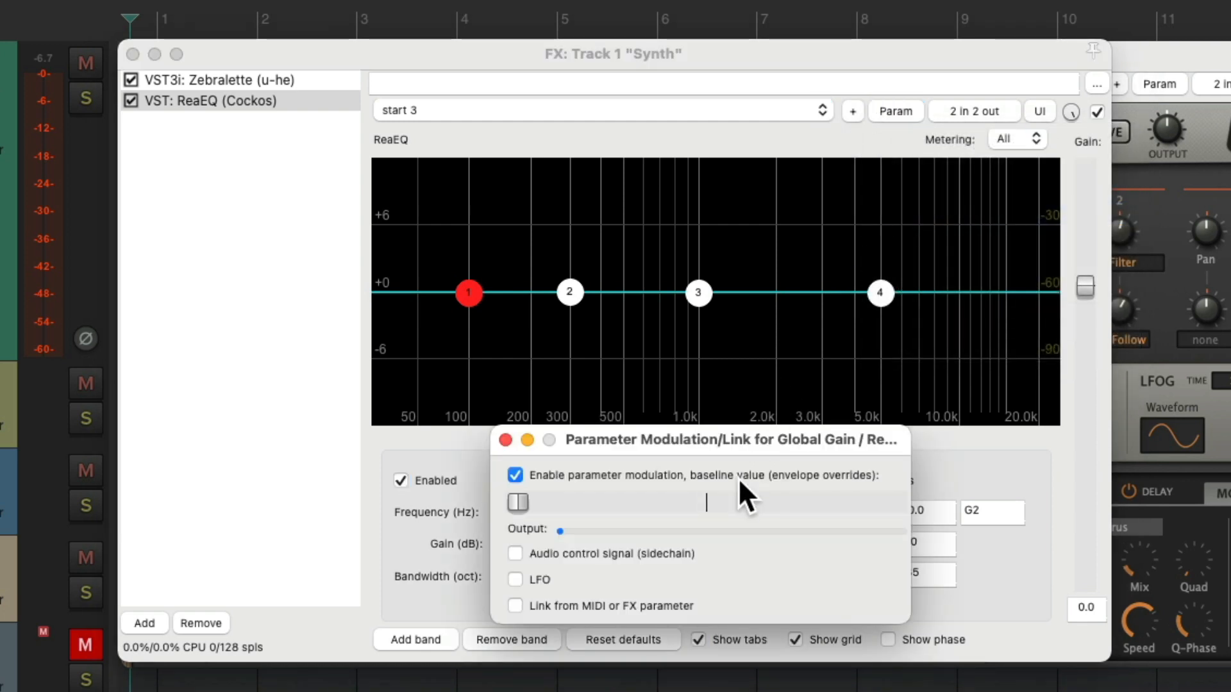
- Enable the LFO for Global Gain with a square shape and a strength of 50.2 %
left_click(515, 580)
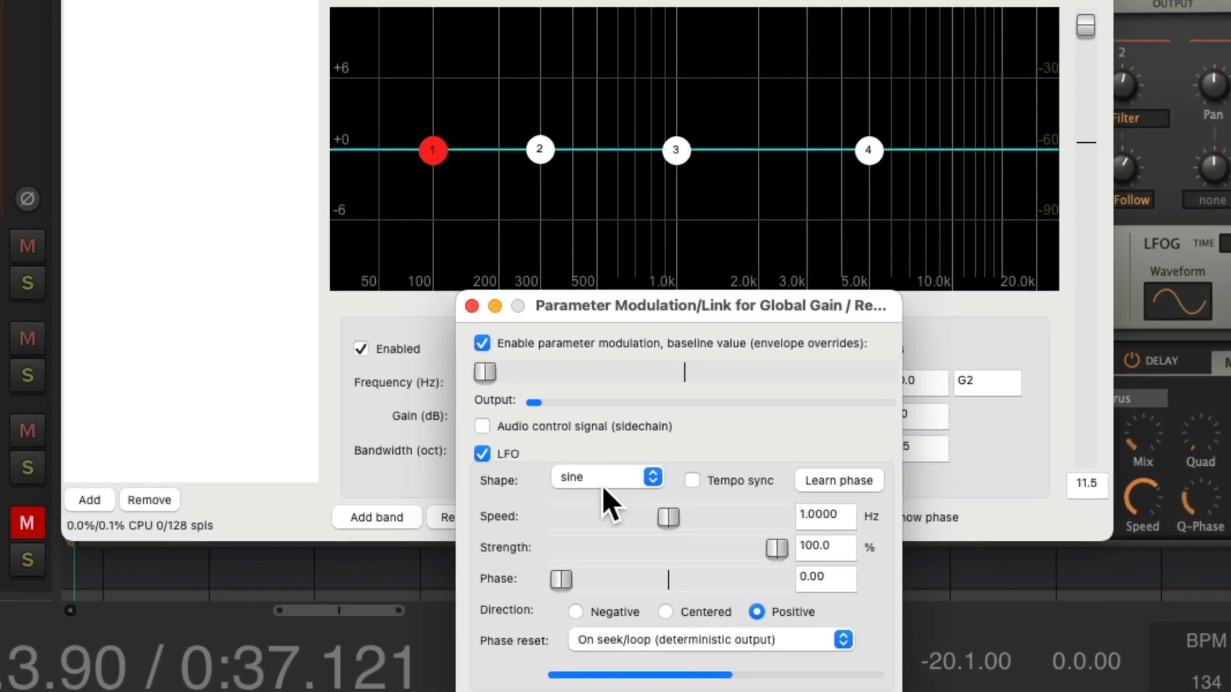
left_click(606, 510)
left_click(627, 496)
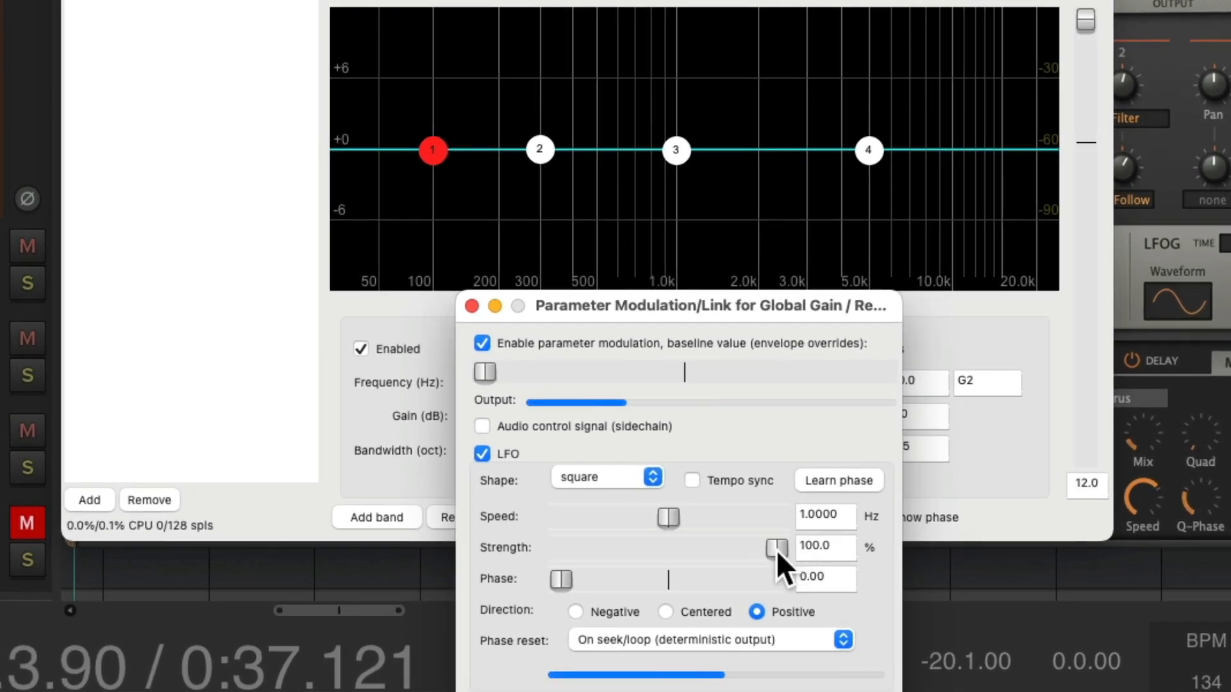
left_click_drag(776, 550, 668, 552)
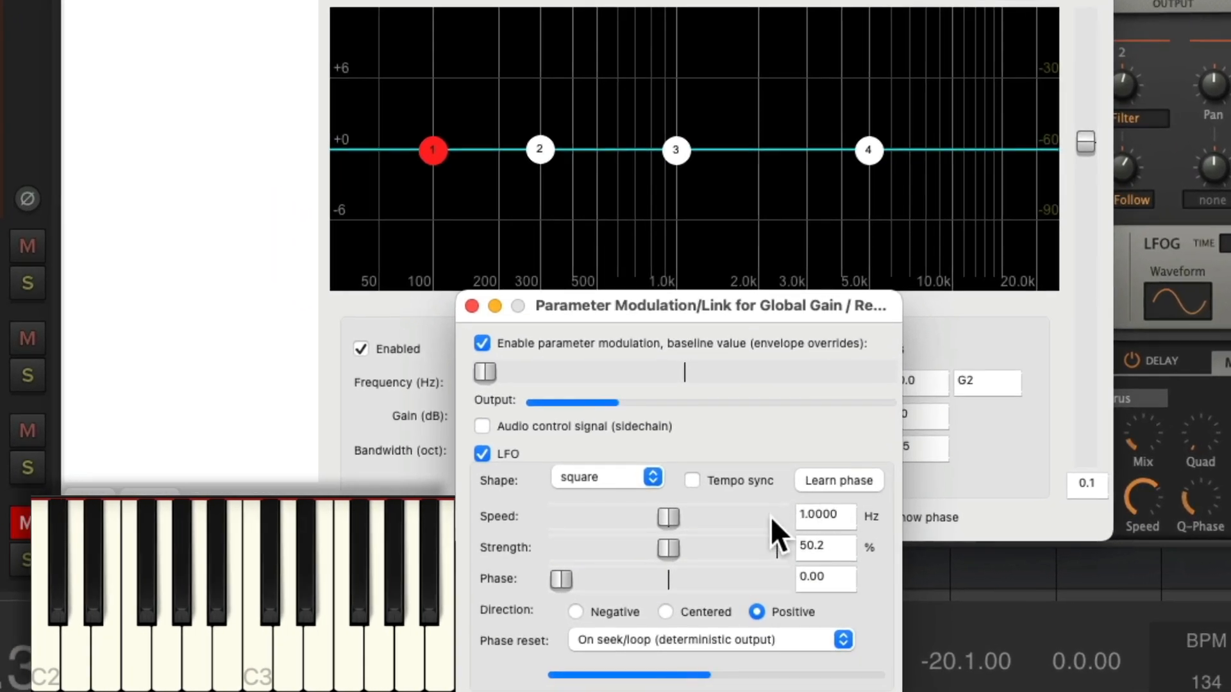
- Try an LFO speed of about 3.17 Hz, and switch to tempo sync with a speed of 1 QN
left_click_drag(673, 518, 706, 520)
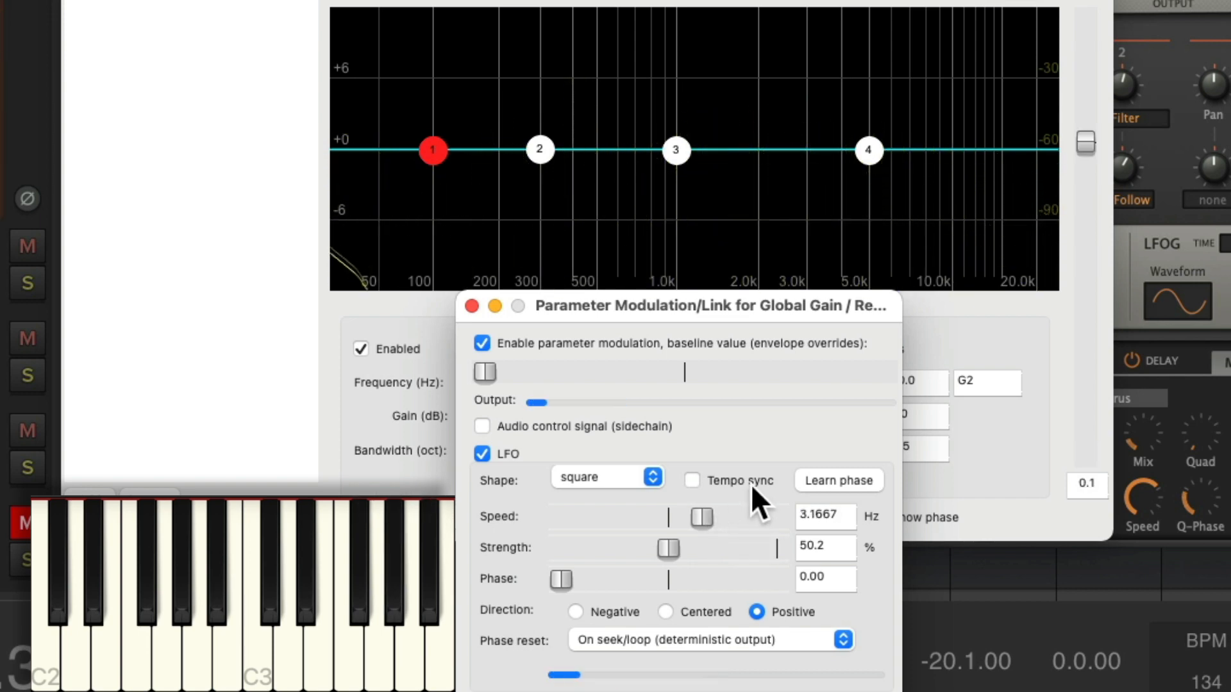
left_click(691, 481)
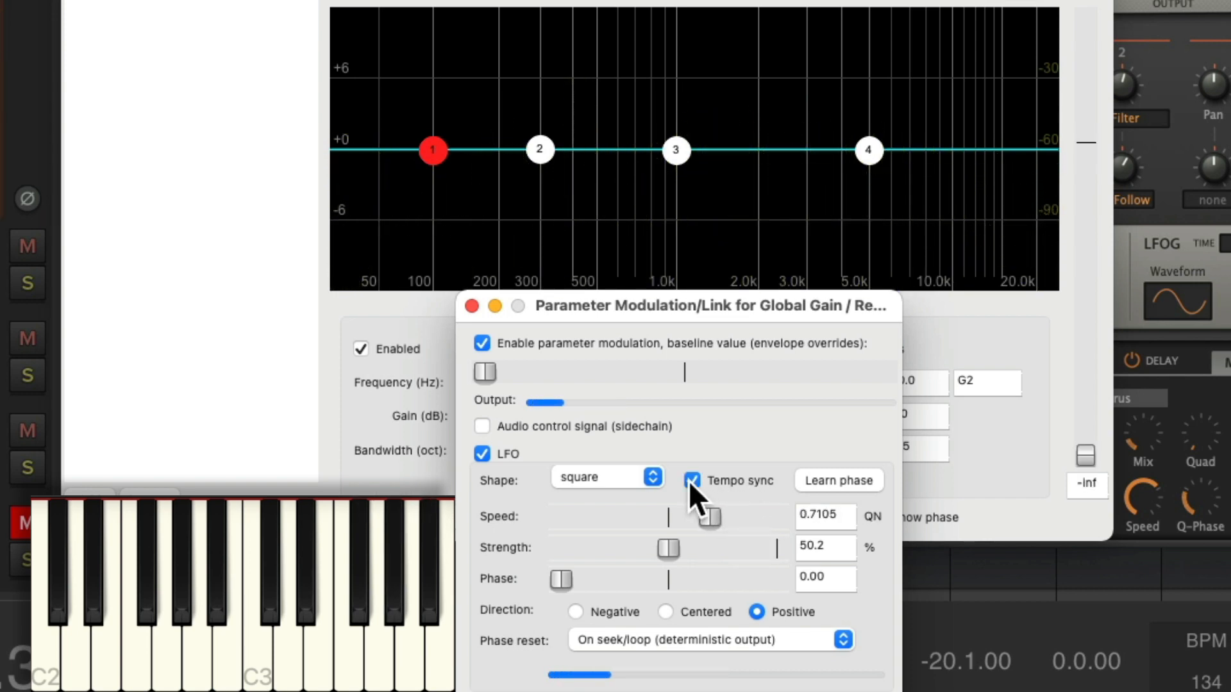
double_click(833, 518)
type("1")
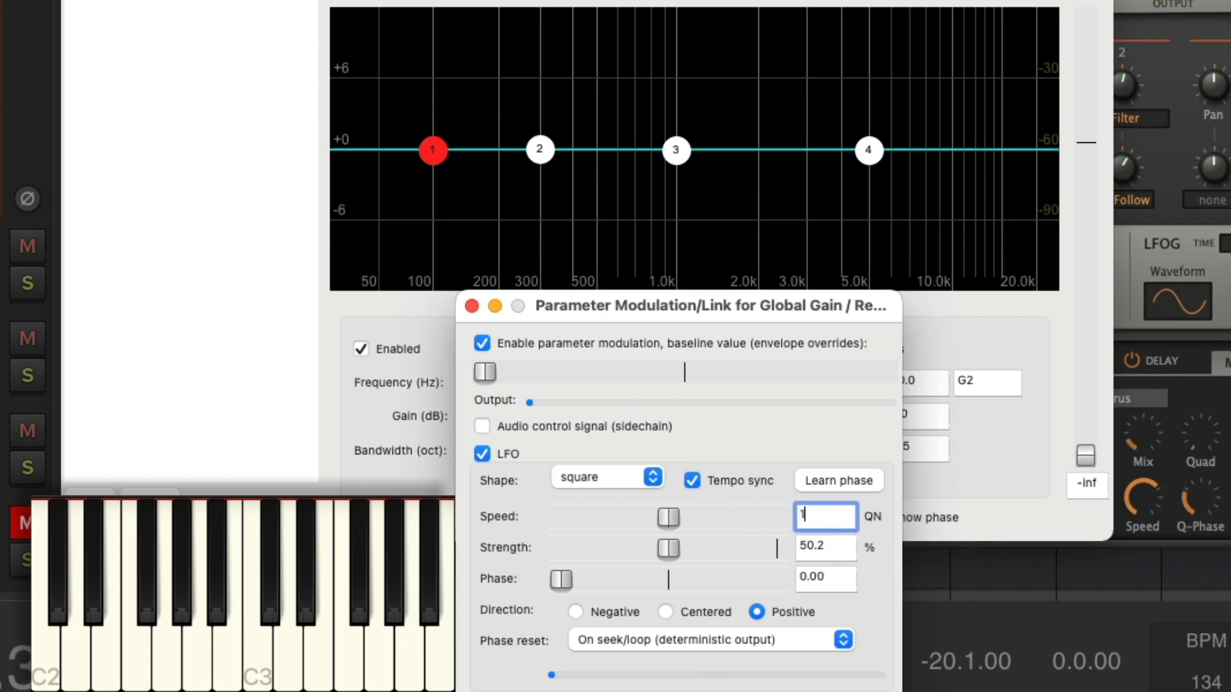
key("Return")
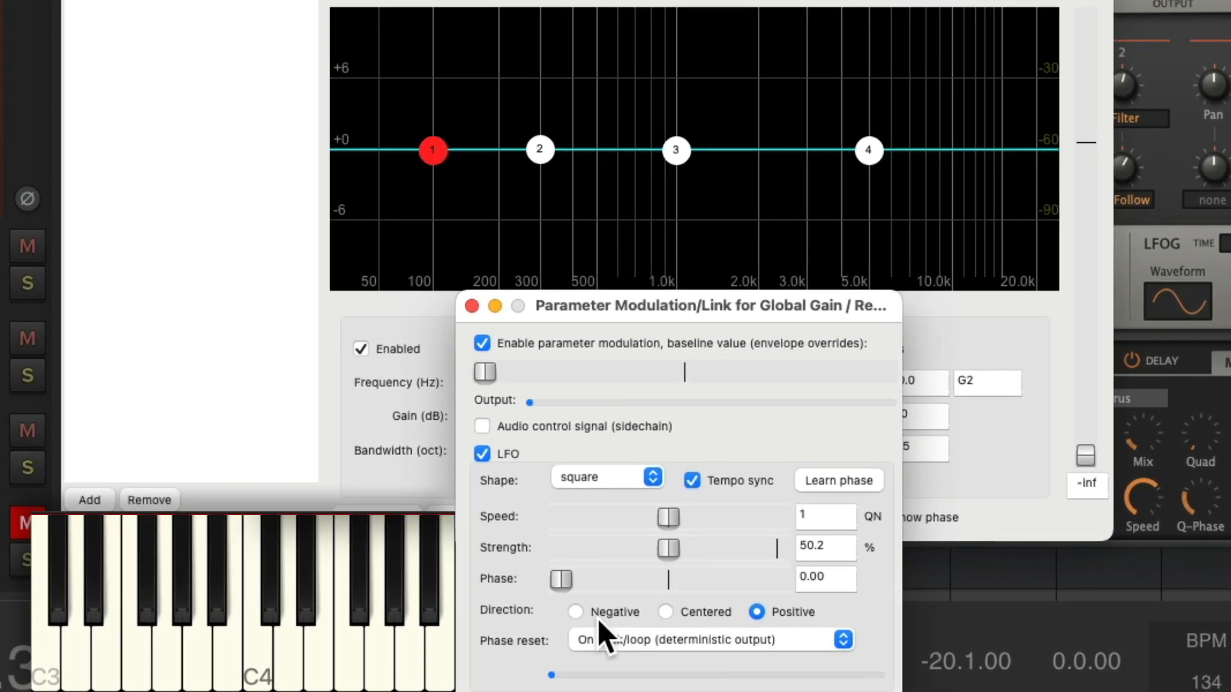
- Set the LFO direction to Negative and reset the modulation baseline to its default value
left_click(576, 611)
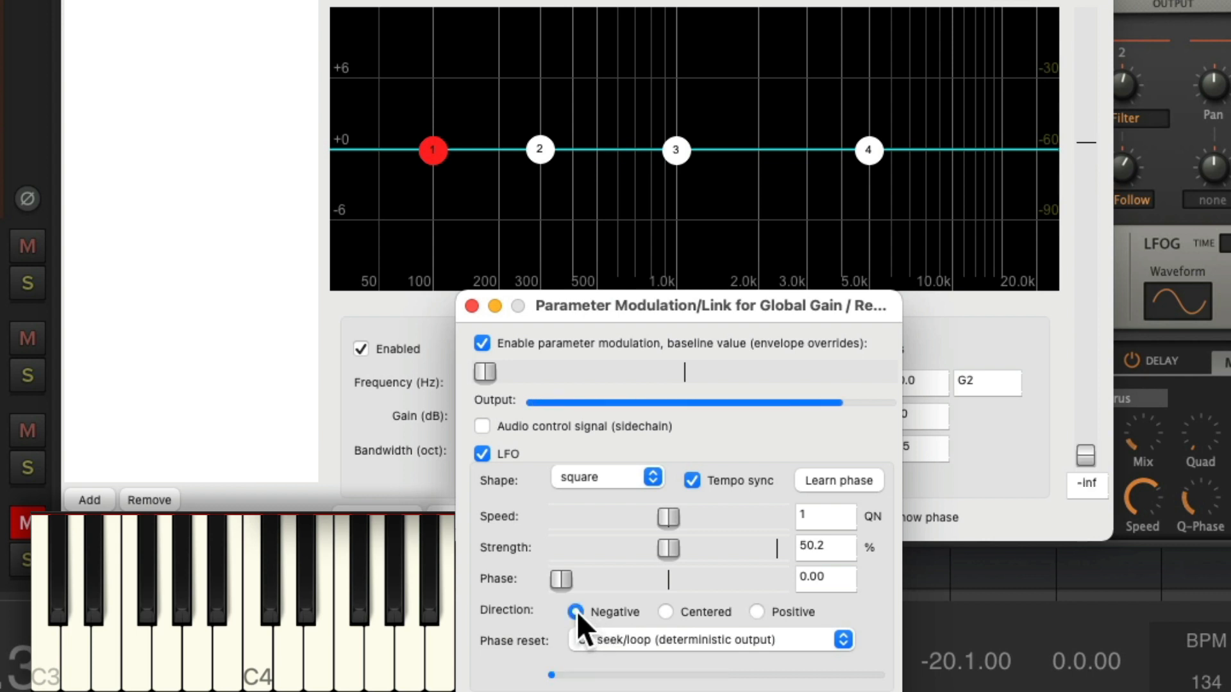
double_click(482, 372)
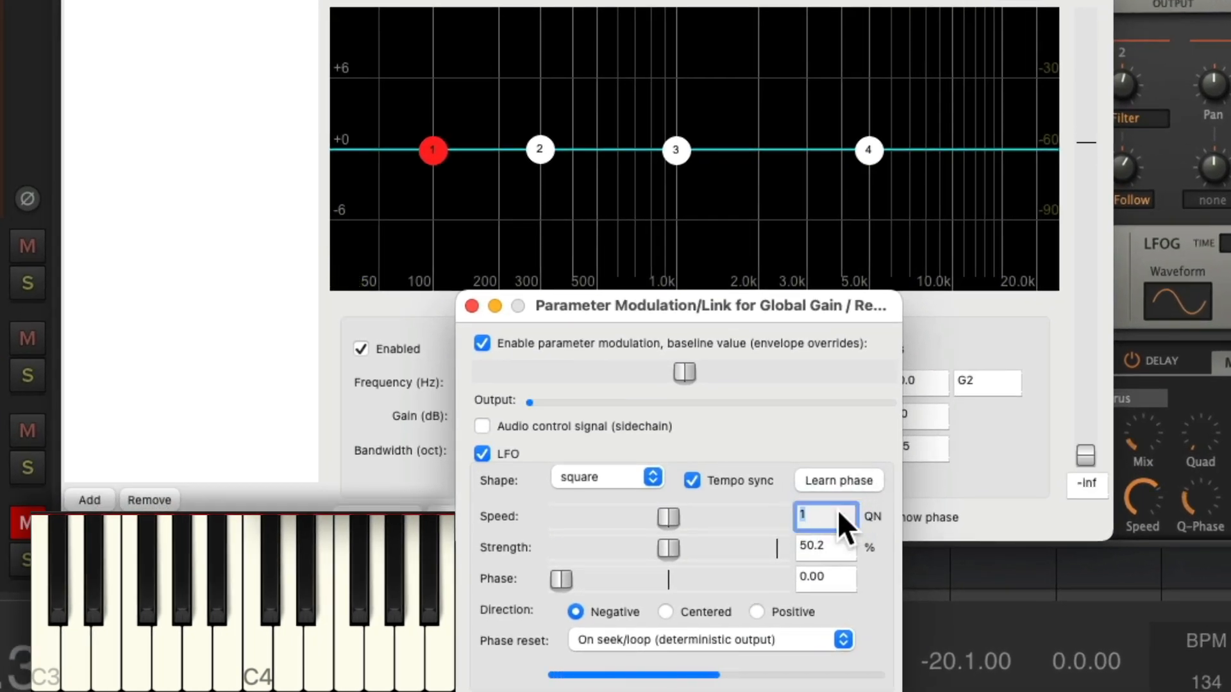
- Try tempo-synced LFO speeds of .5, .25, .33 and .66 QN in turn
type(".5")
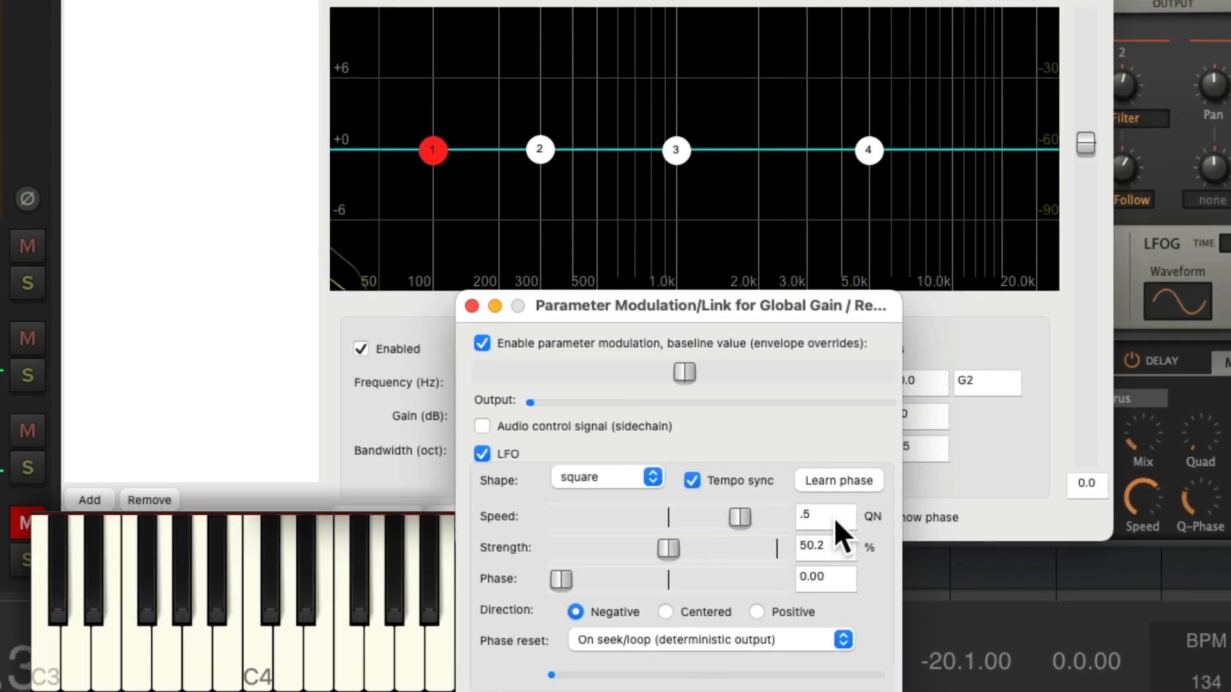
left_click(801, 543)
type(".")
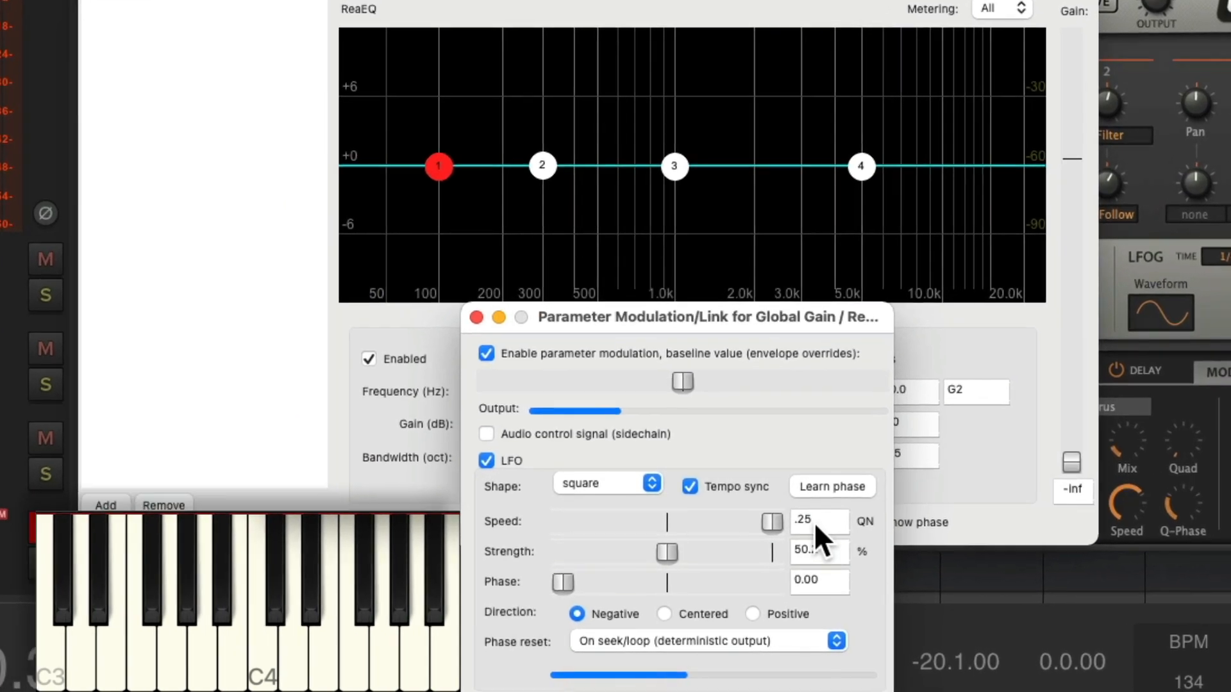
left_click(799, 540)
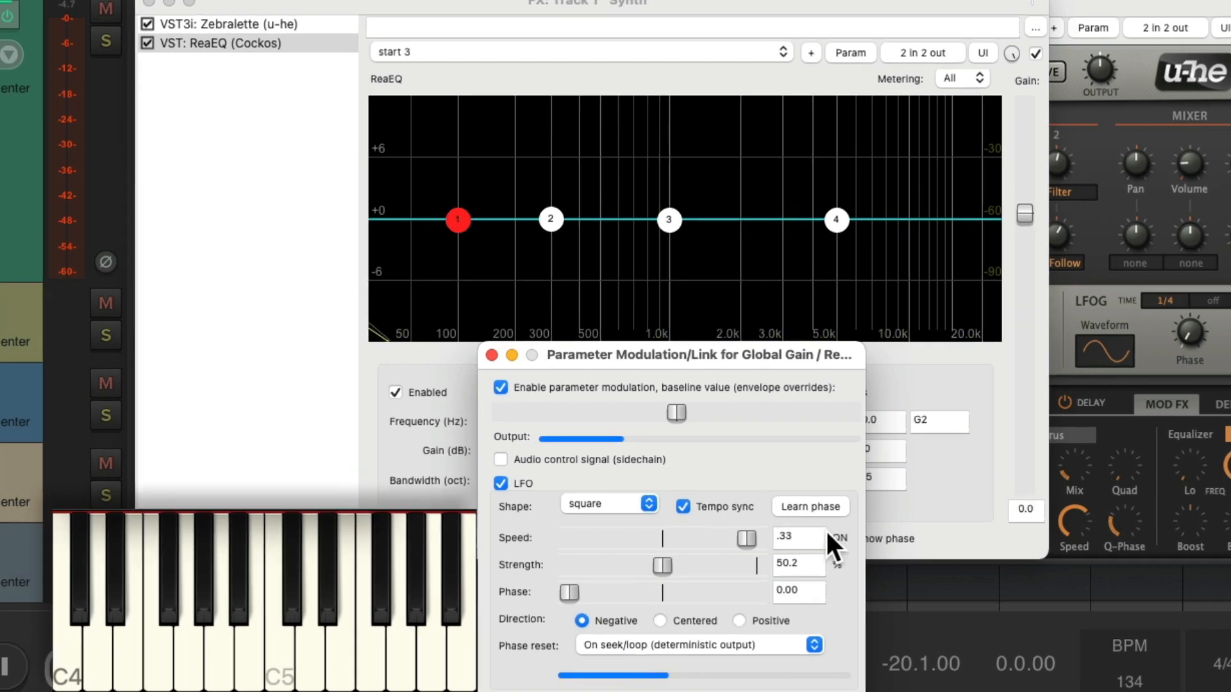
double_click(811, 539)
type(".66")
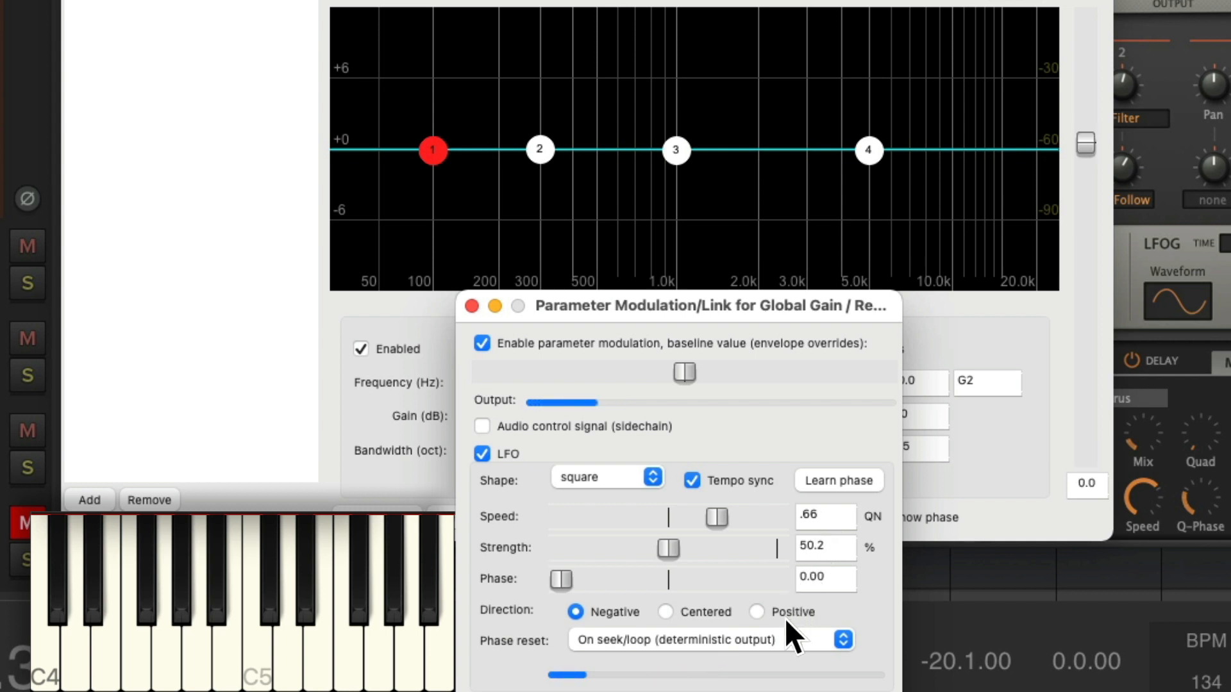
- Set the LFO direction to Positive with the modulation baseline at its minimum and the speed at 1 QN
left_click(757, 613)
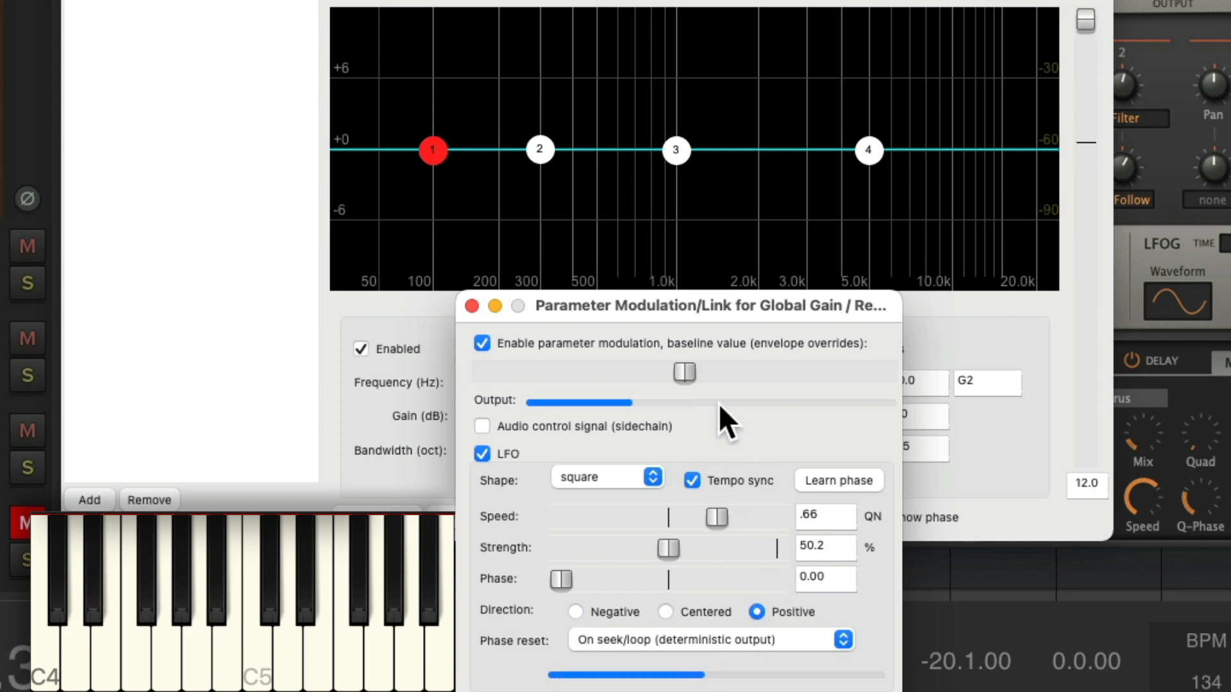
left_click_drag(683, 370, 517, 376)
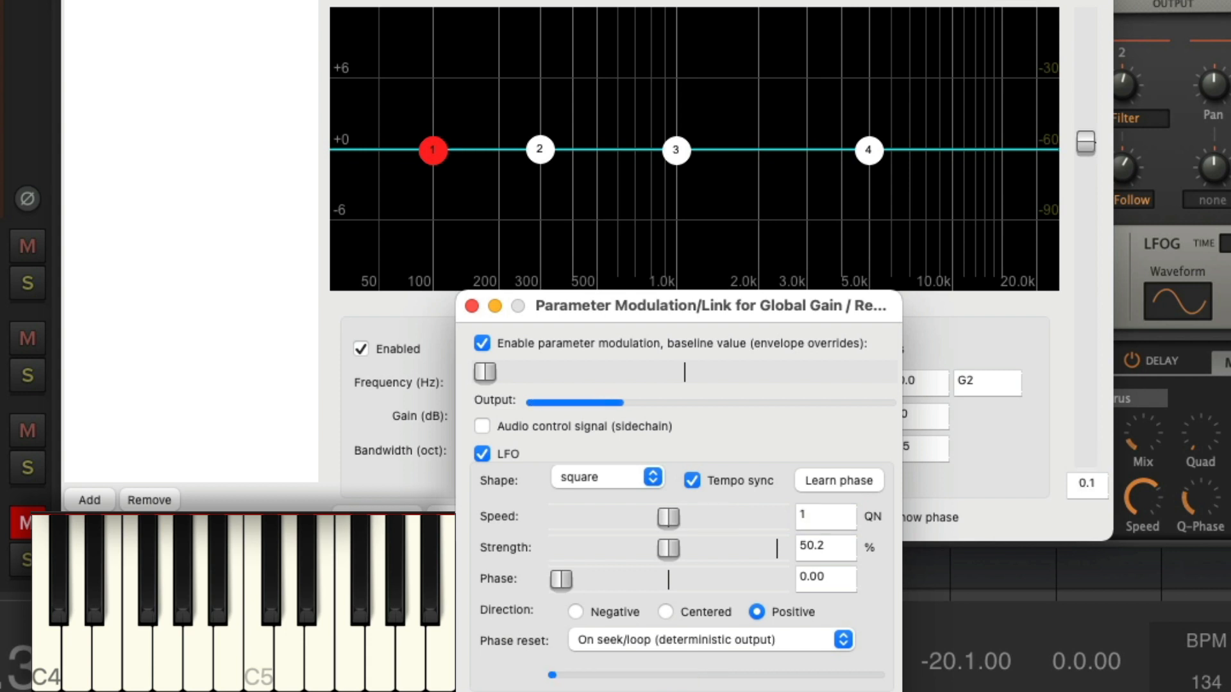
- Set the Global Gain LFO direction to Negative, return the modulation baseline to its default, and close the modulation settings
left_click(575, 613)
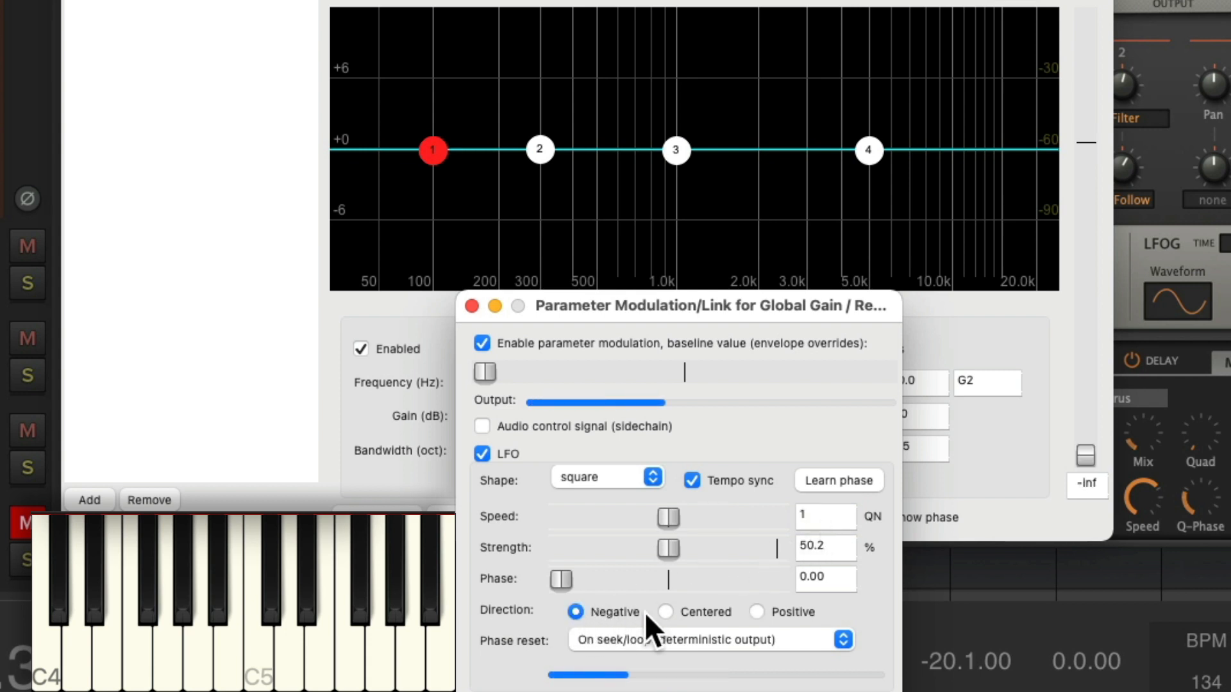
left_click_drag(483, 363, 684, 367)
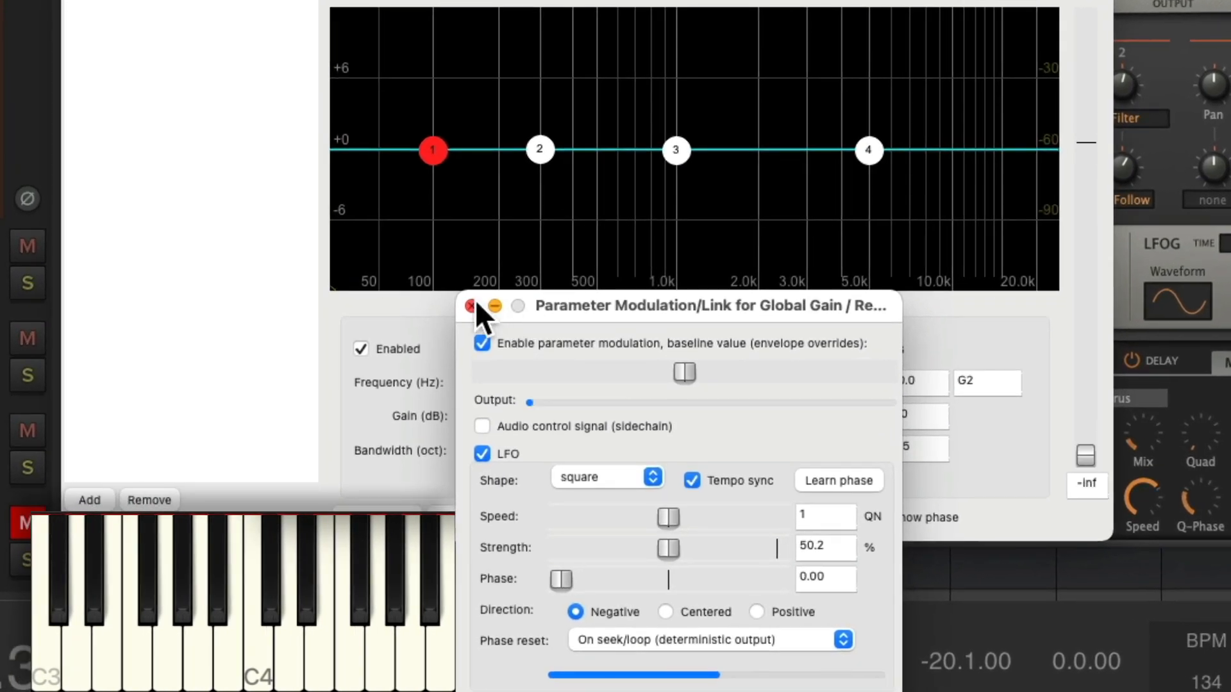
left_click(485, 340)
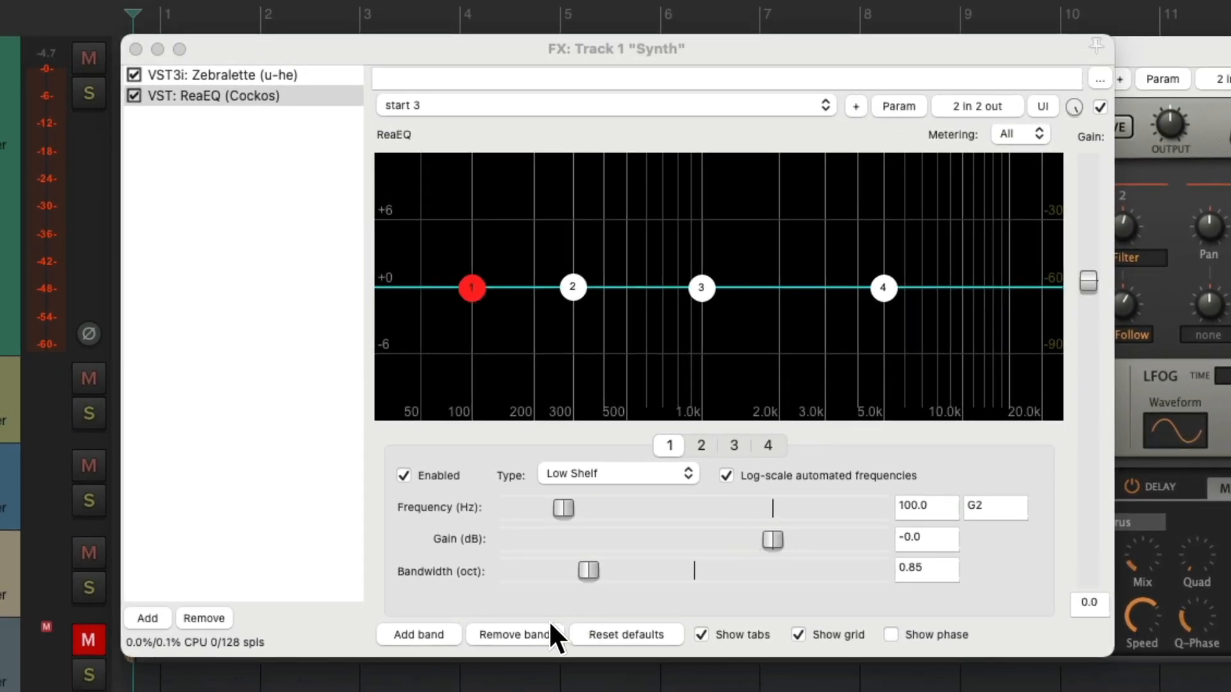
- Remove ReaEQ bands until only the 5000 Hz high shelf is left, and change its type to Low Pass
left_click(533, 628)
left_click(533, 629)
left_click(534, 628)
left_click(534, 628)
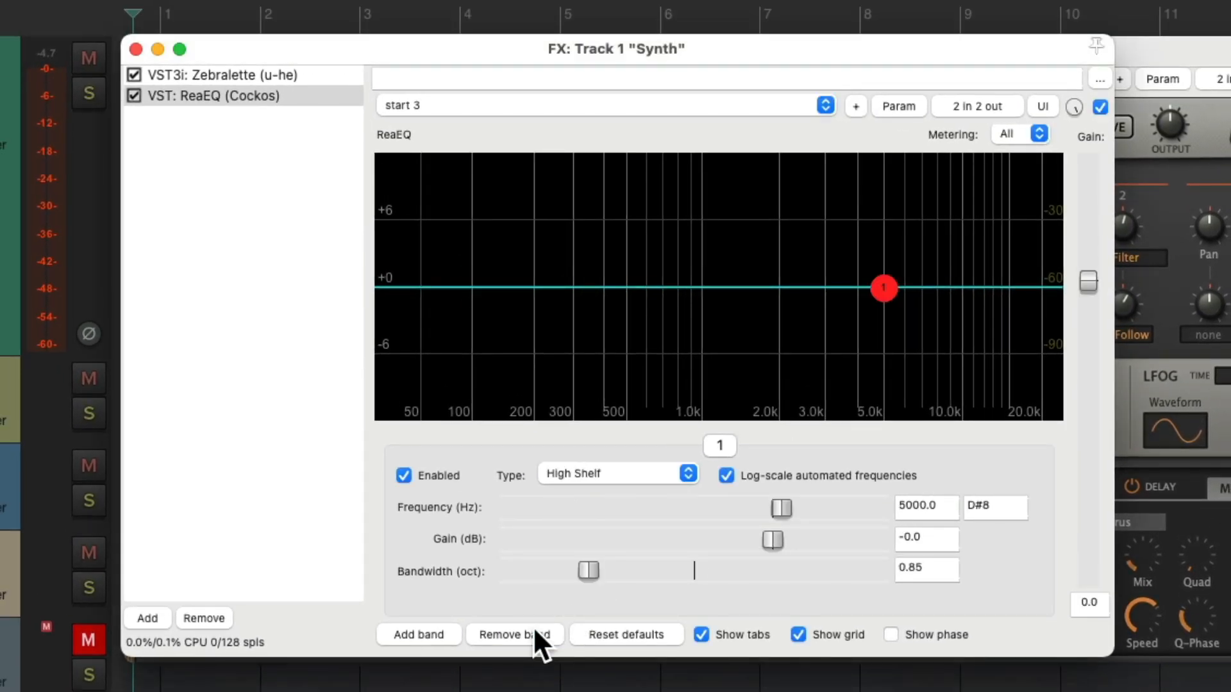
left_click(649, 473)
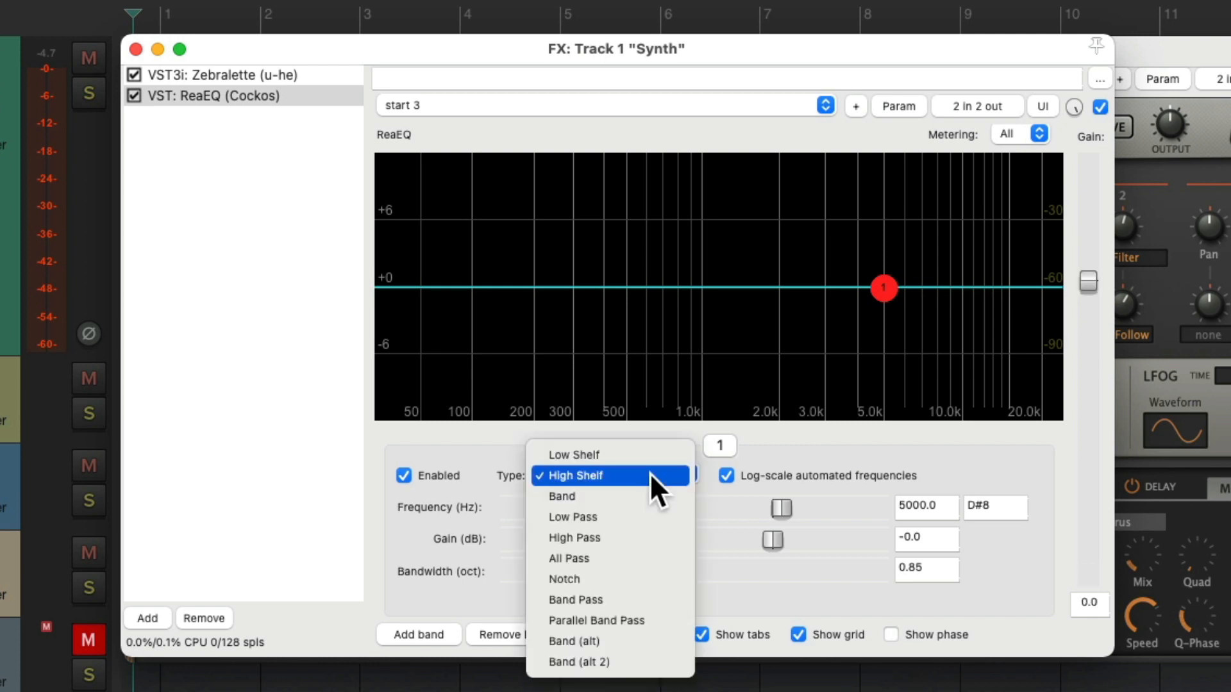
left_click(656, 515)
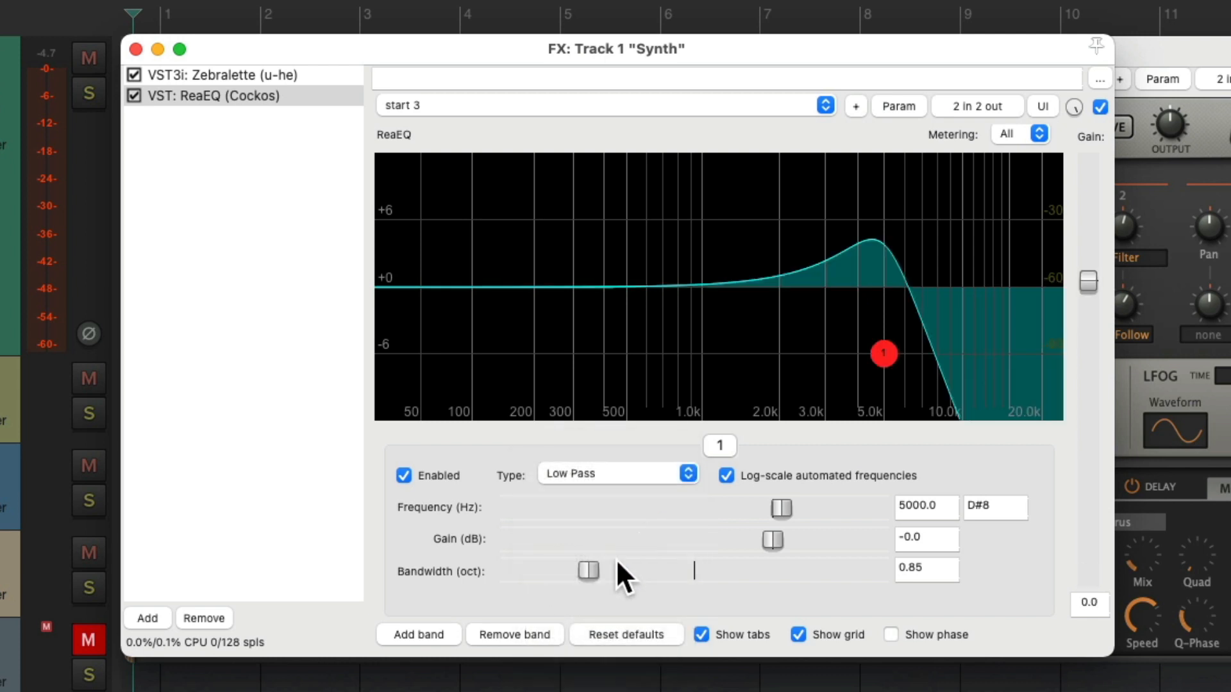
- Narrow the low-pass band's bandwidth to about 0.41 oct and lower its frequency to about 1044 Hz
left_click_drag(588, 568, 560, 570)
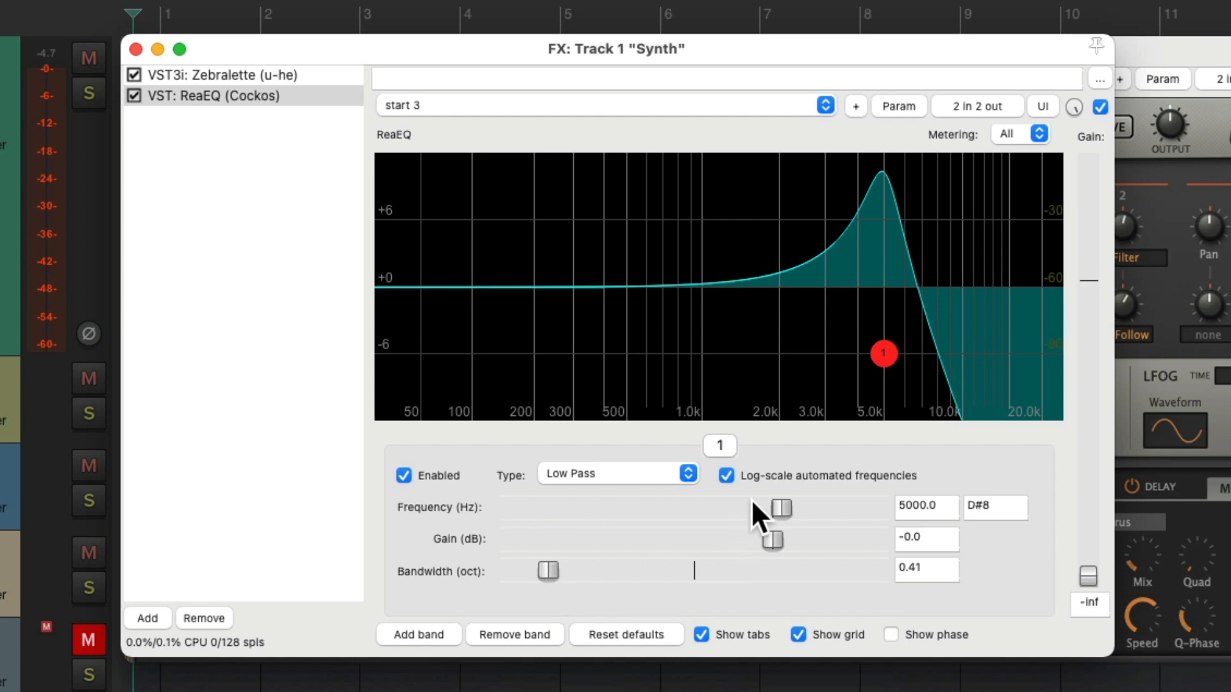
left_click_drag(776, 502, 682, 506)
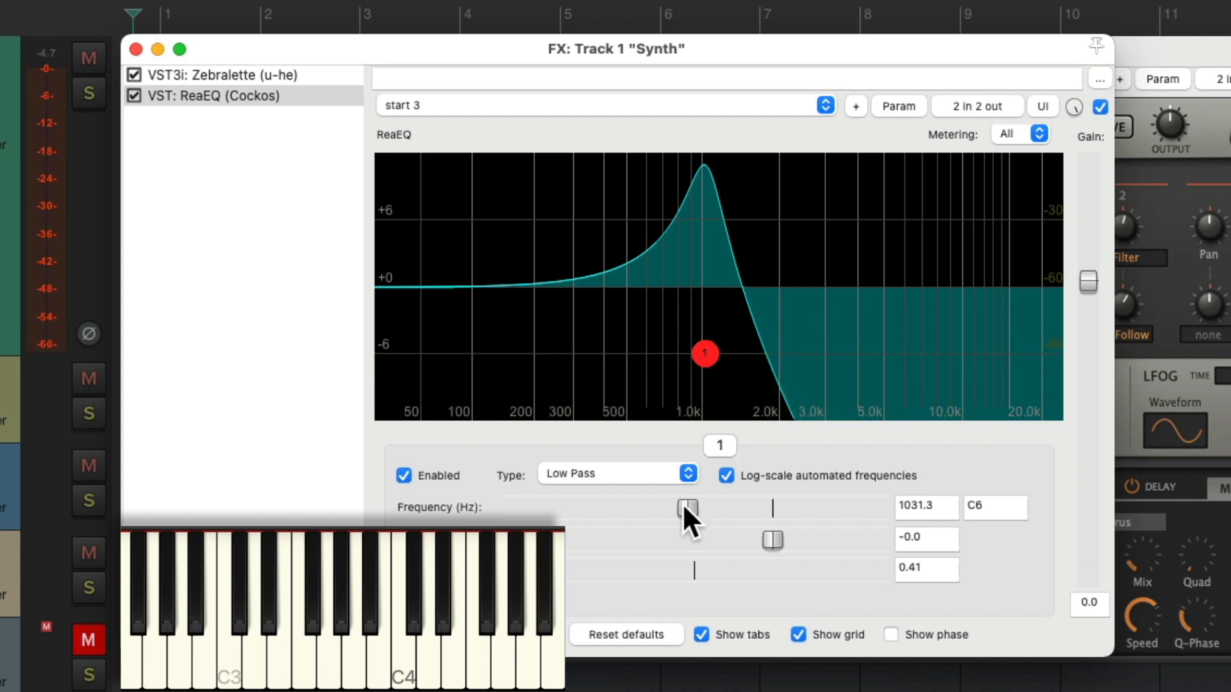
left_click_drag(682, 506, 683, 506)
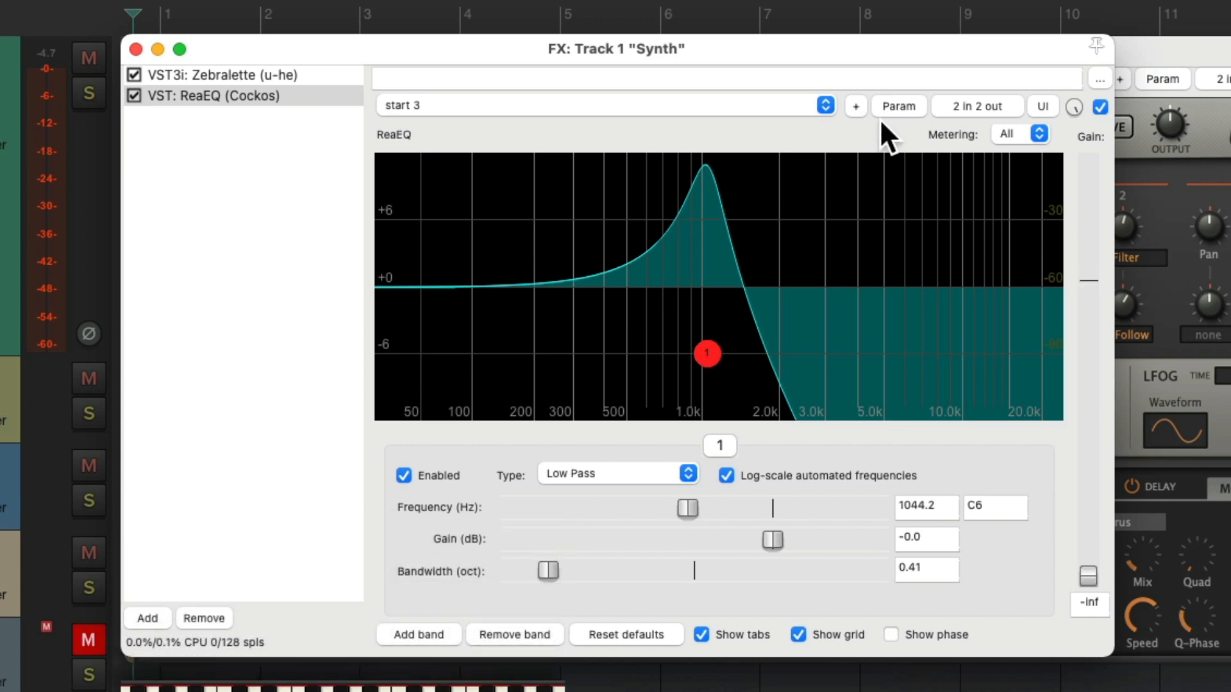
- Open parameter modulation for the low-pass frequency and enable its LFO
left_click(891, 105)
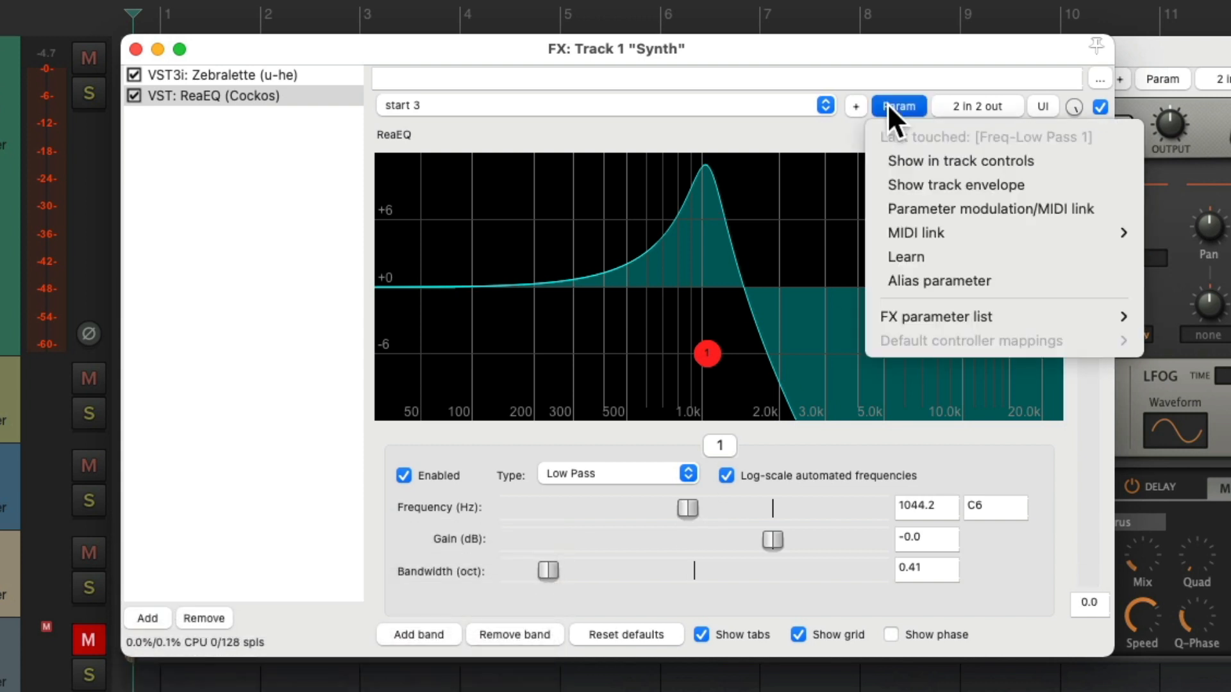
left_click(878, 209)
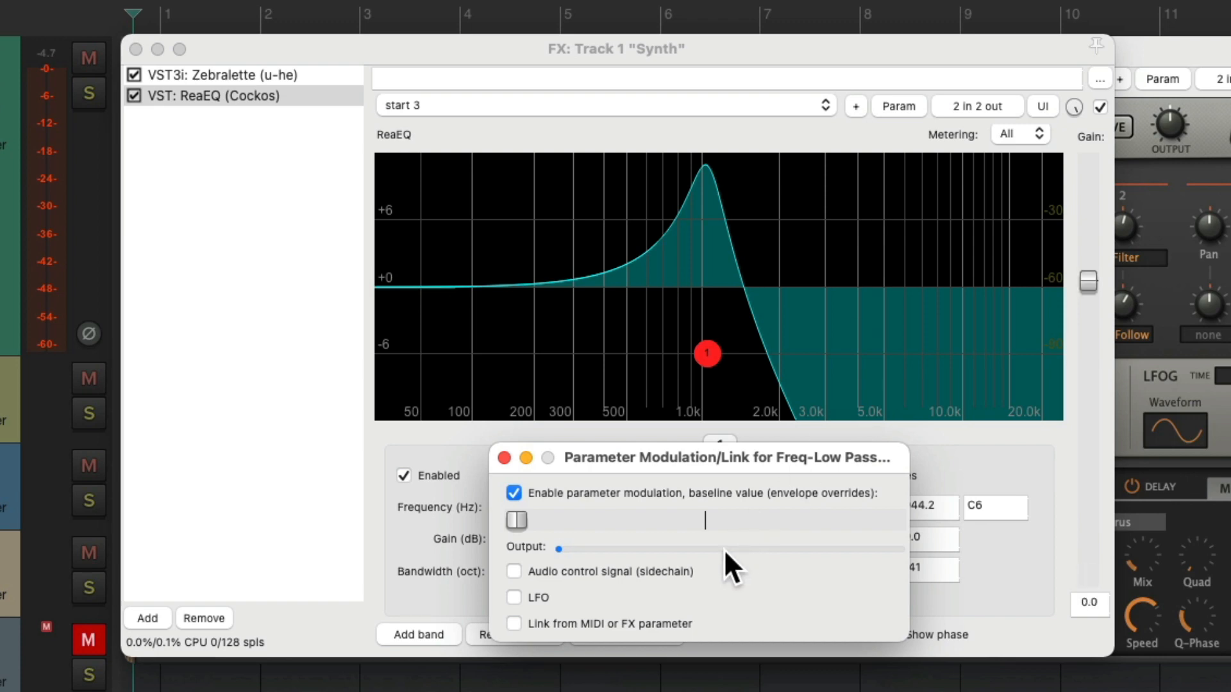
left_click(515, 597)
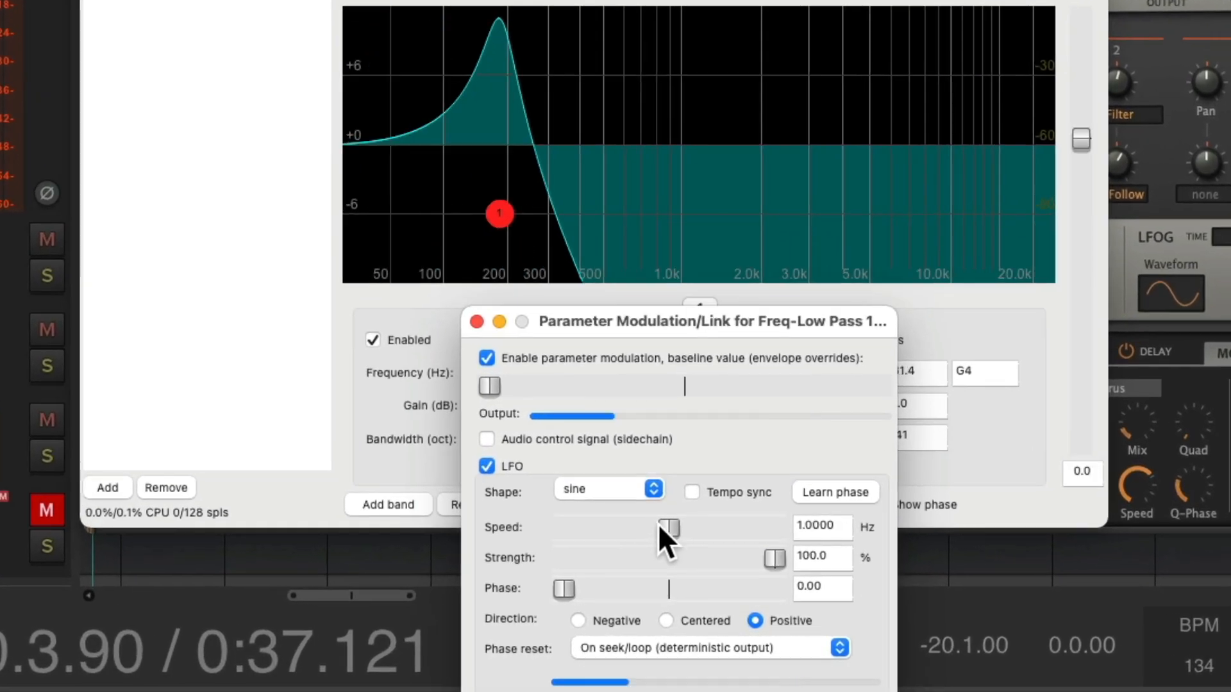
- Adjust the low-pass frequency LFO to 0.5 Hz speed and about 36.3% strength, with the baseline slightly below its default
left_click_drag(678, 545, 614, 532)
left_click_drag(491, 387, 610, 390)
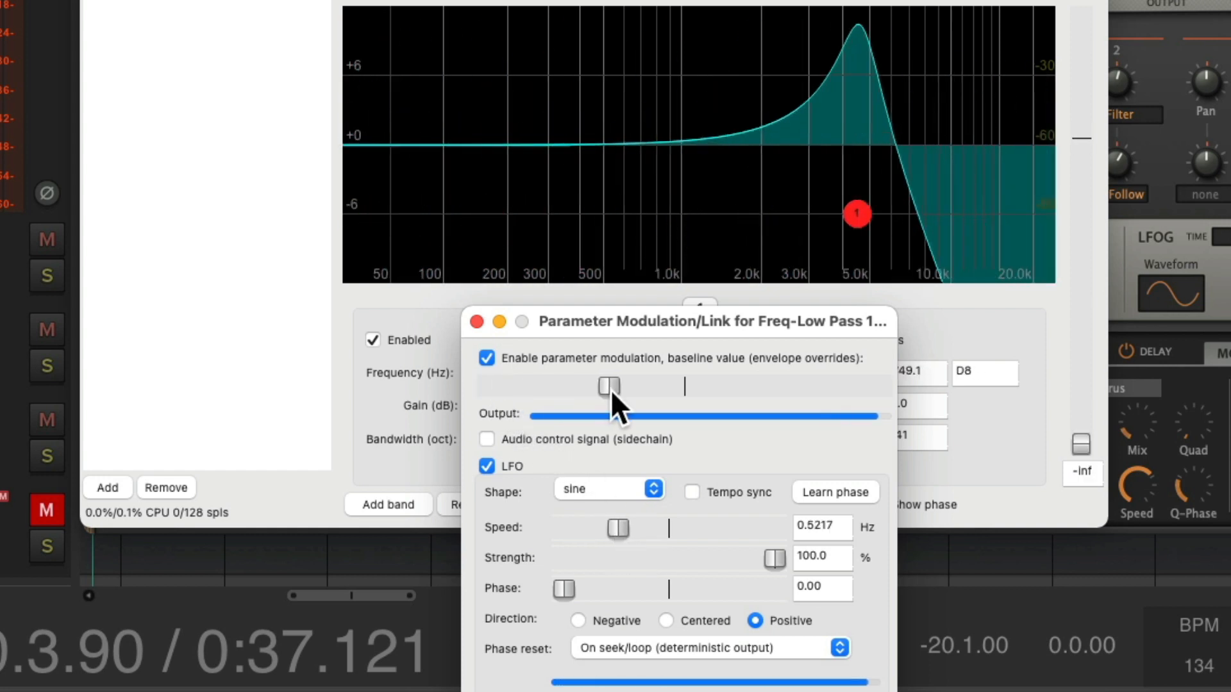
left_click_drag(775, 558, 638, 565)
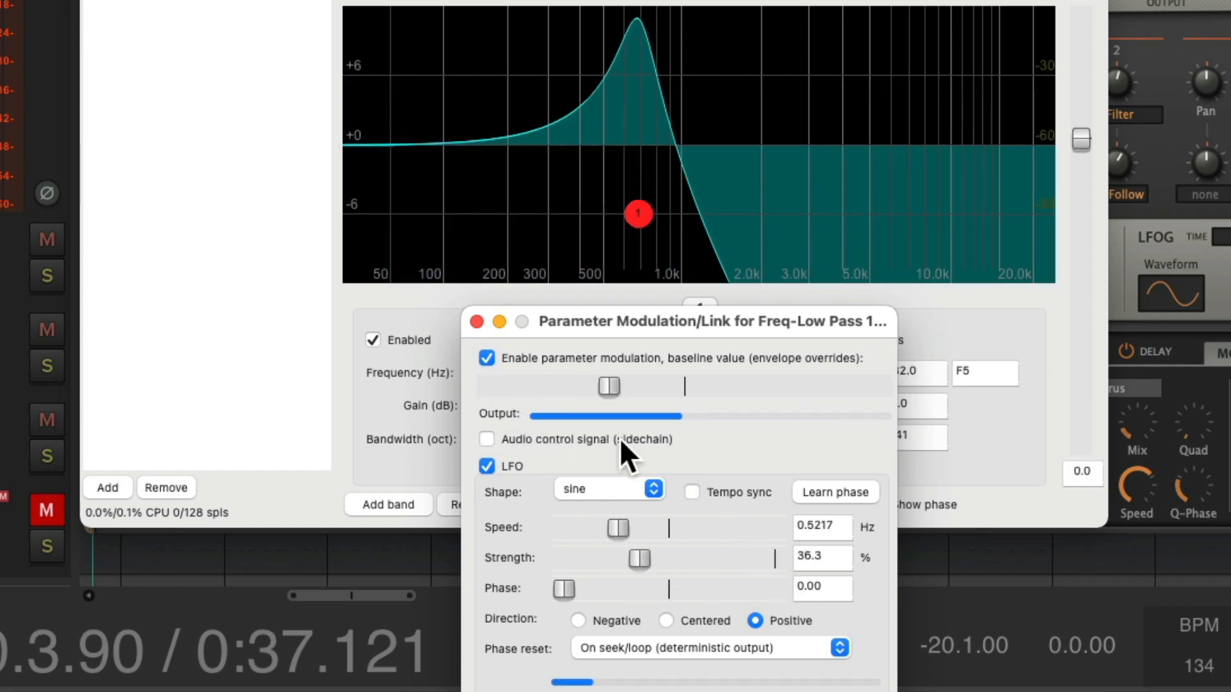
left_click_drag(605, 384, 671, 390)
left_click_drag(617, 527, 632, 527)
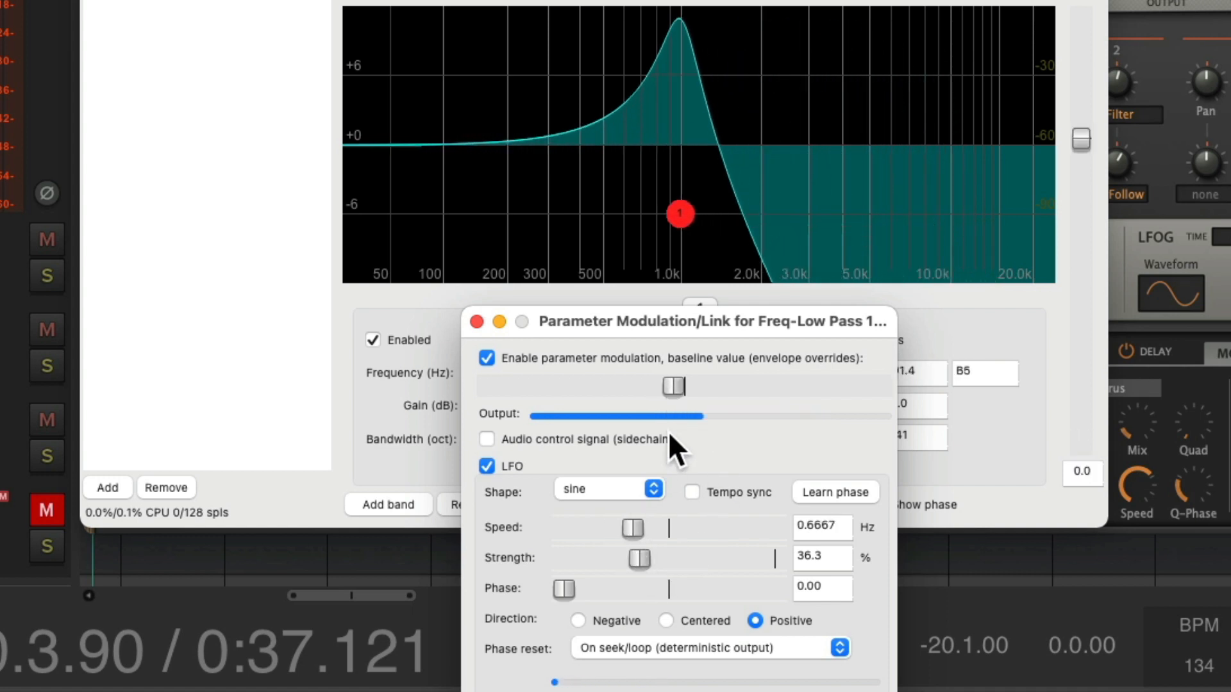
left_click_drag(674, 388, 644, 388)
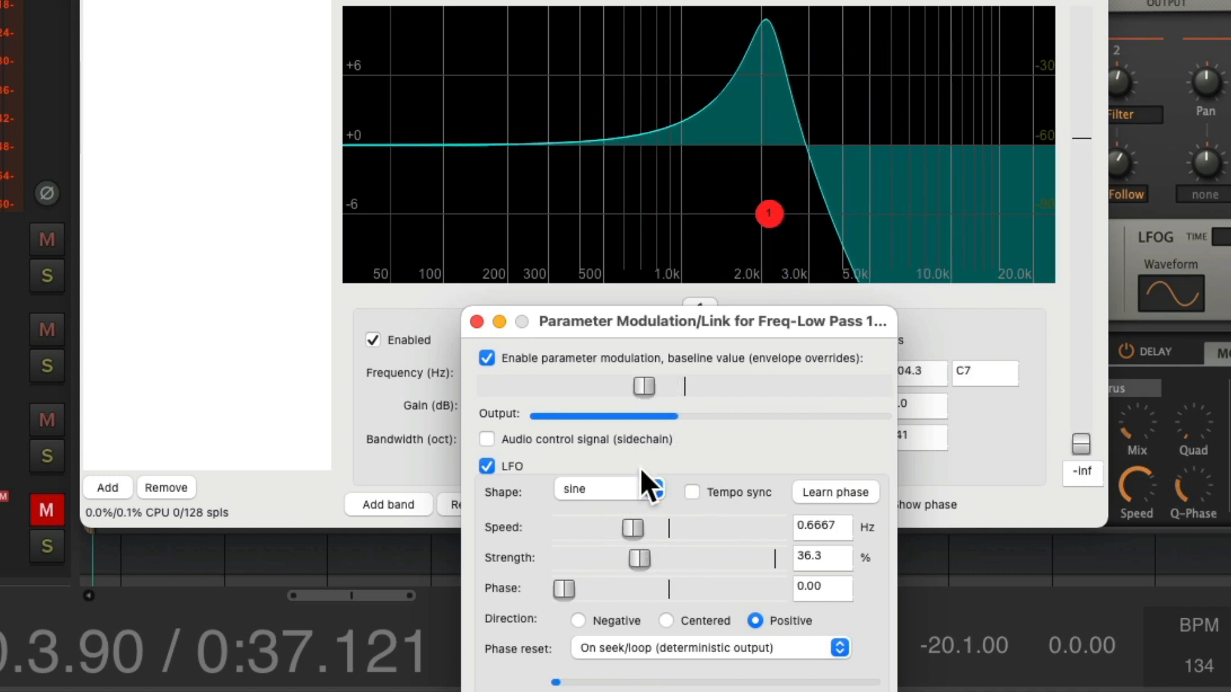
left_click_drag(633, 526, 618, 527)
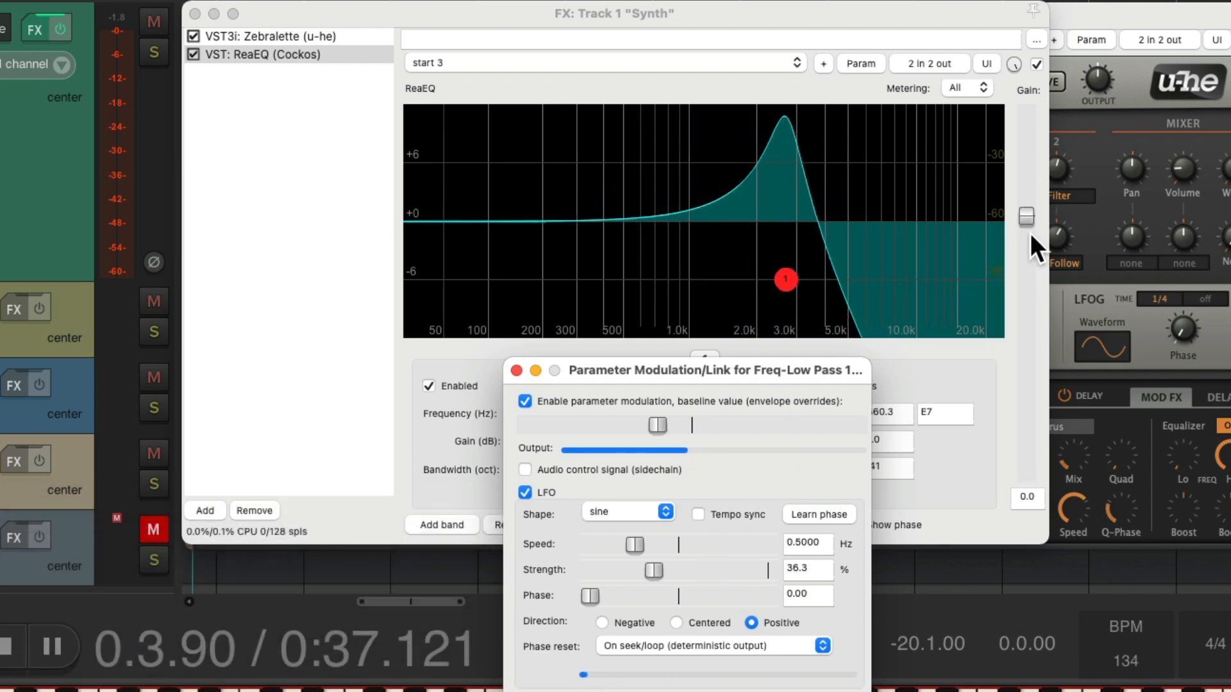
- Open the modulation settings for ReaEQ's Global Gain and set the LFO speed to .5 QN
left_click(1030, 232)
key("shift+p")
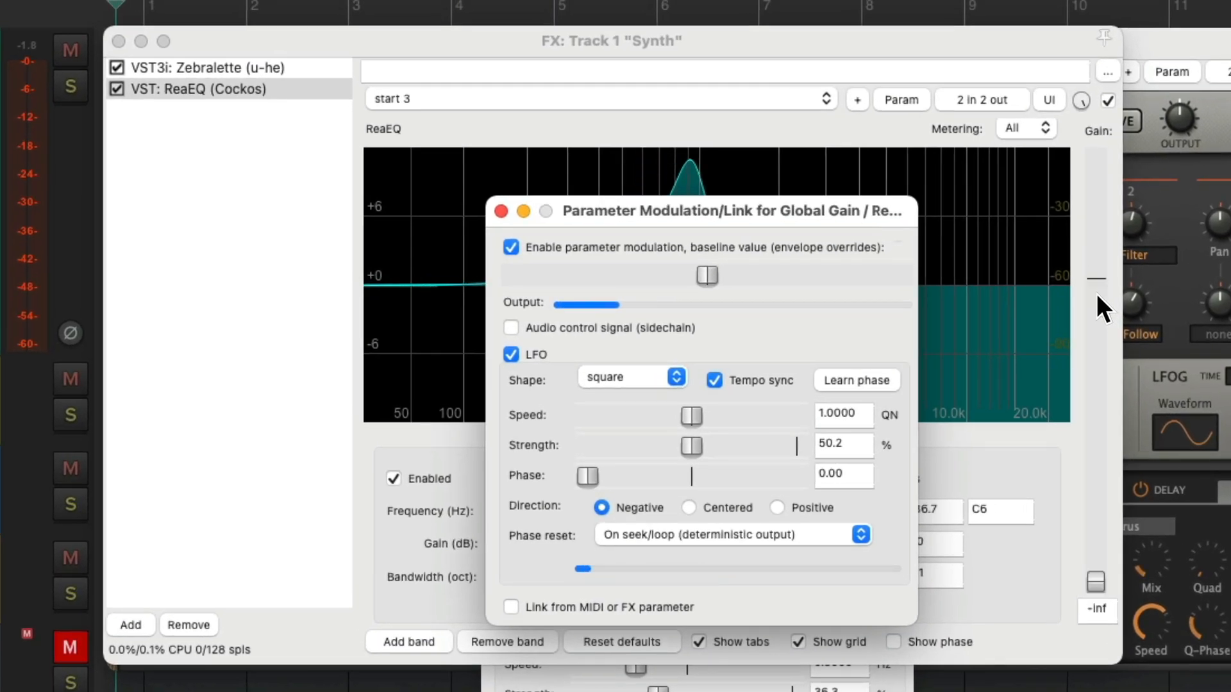
left_click(865, 417)
double_click(865, 417)
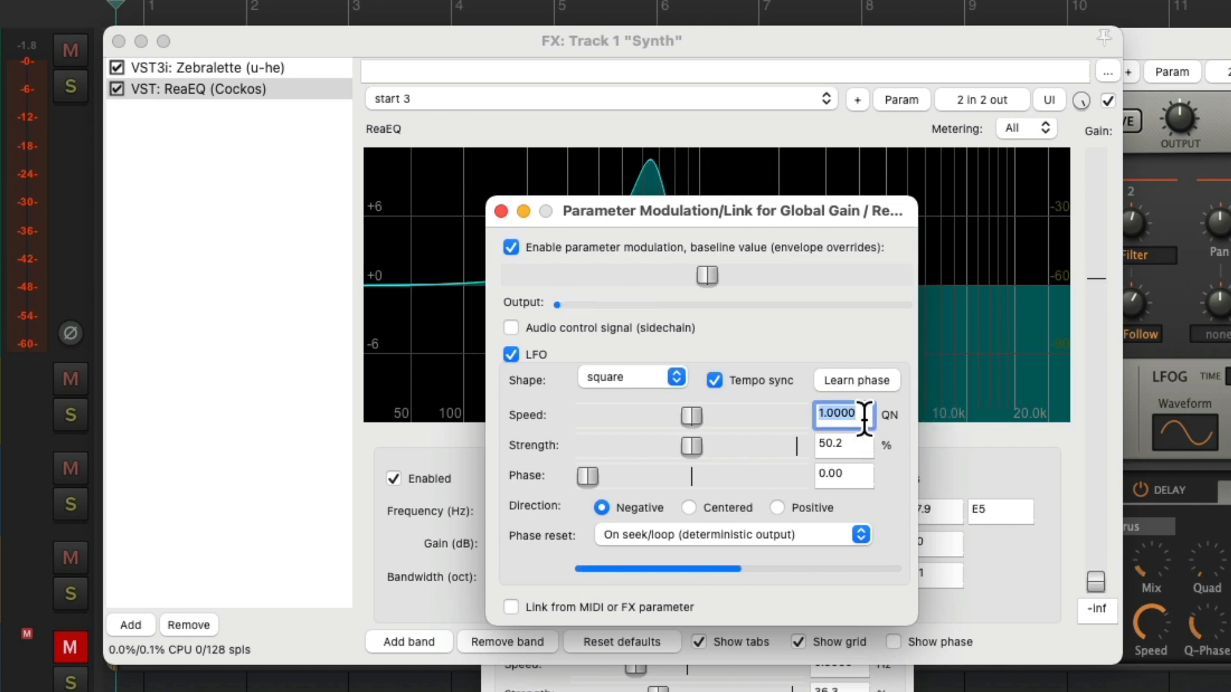
type(".5")
key("Return")
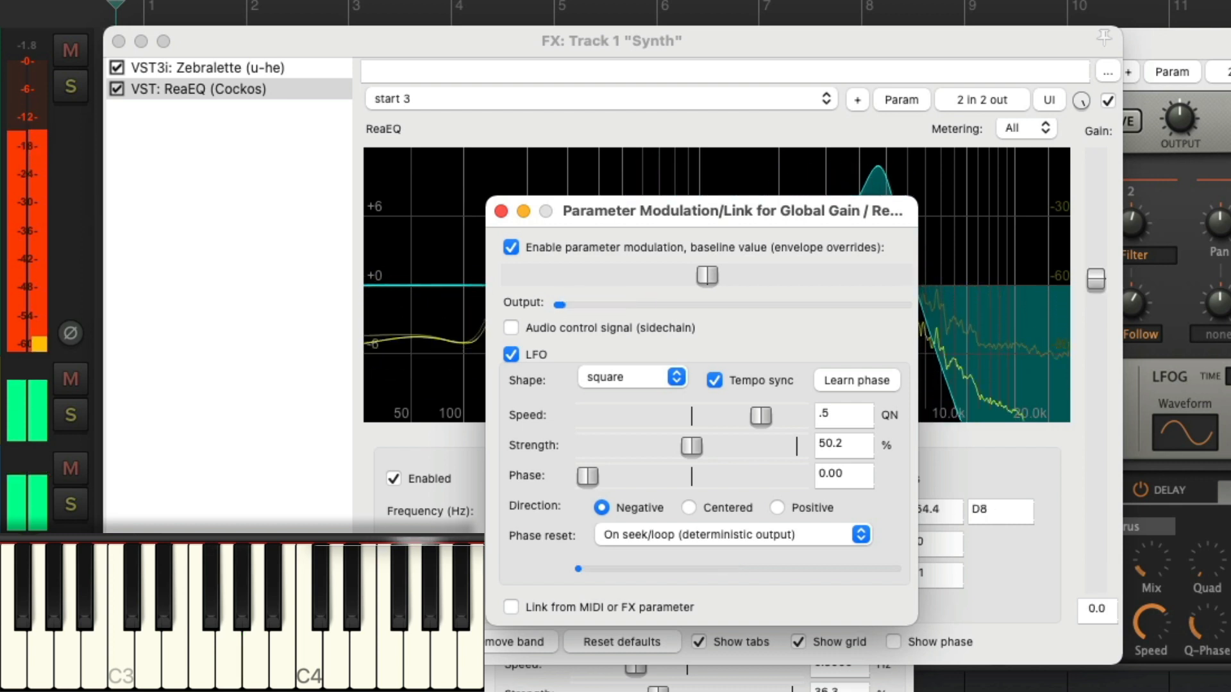
- Try Global Gain LFO speeds of .25 and .33 QN in turn
double_click(856, 413)
type(".25")
key("Return")
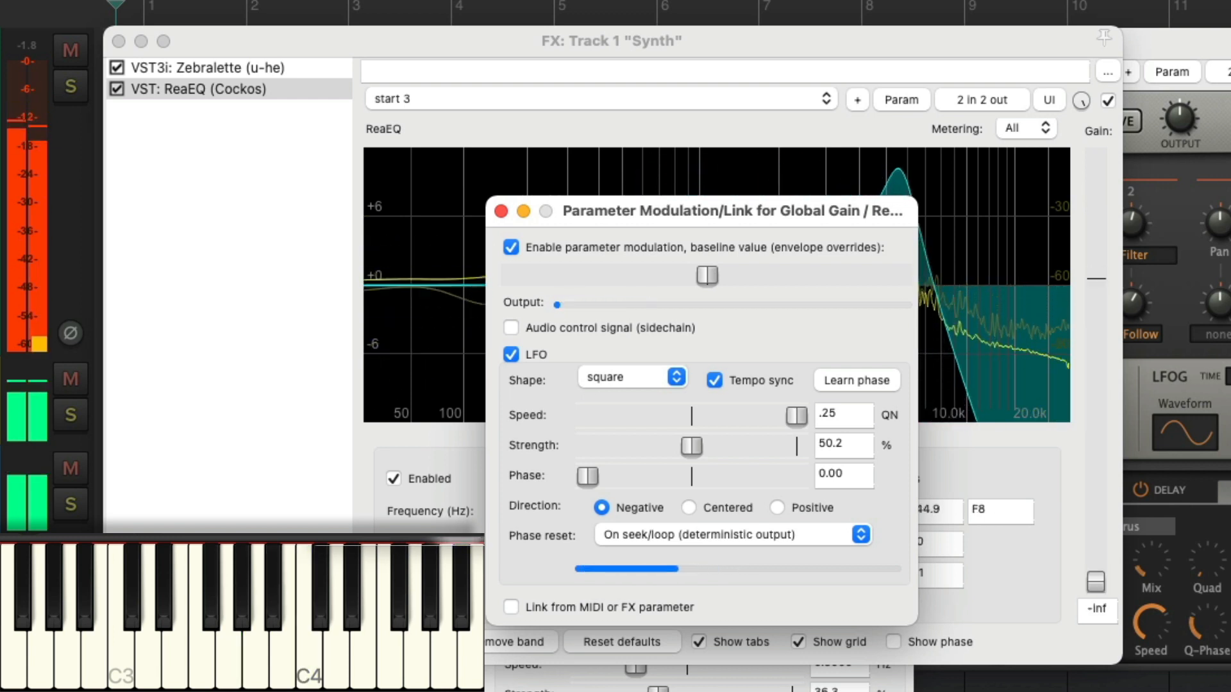
double_click(843, 409)
type(".33")
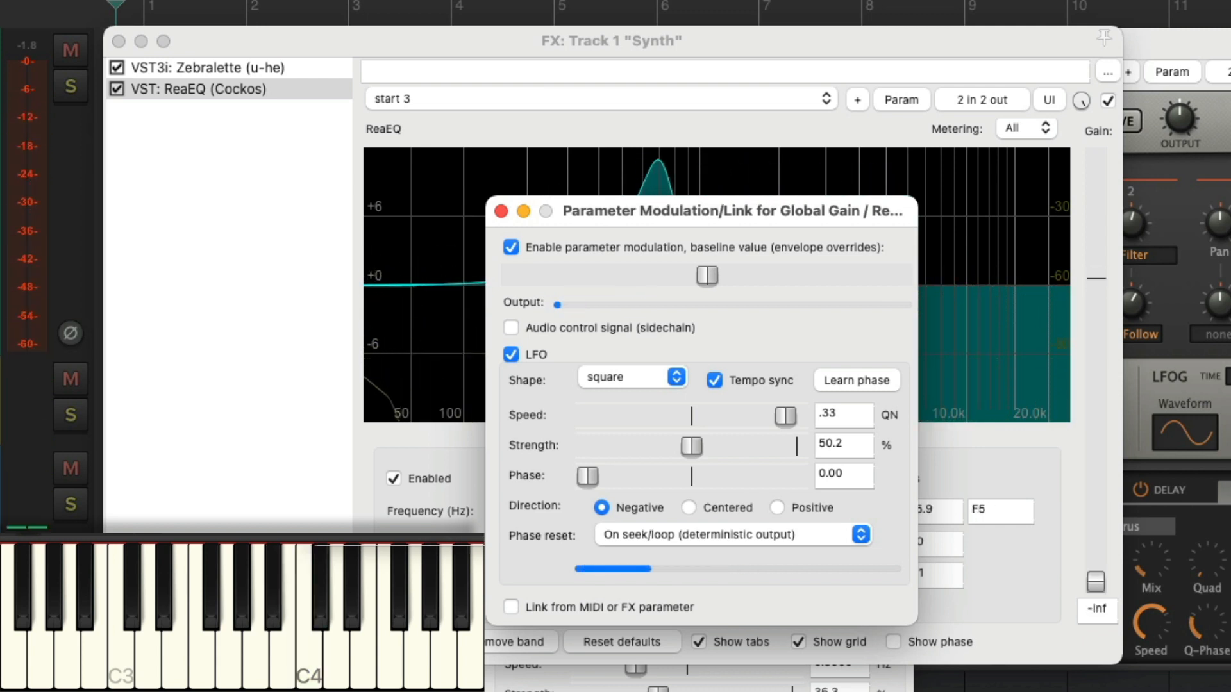
- Set the Global Gain LFO speed to 1 QN and its direction to Positive
double_click(840, 410)
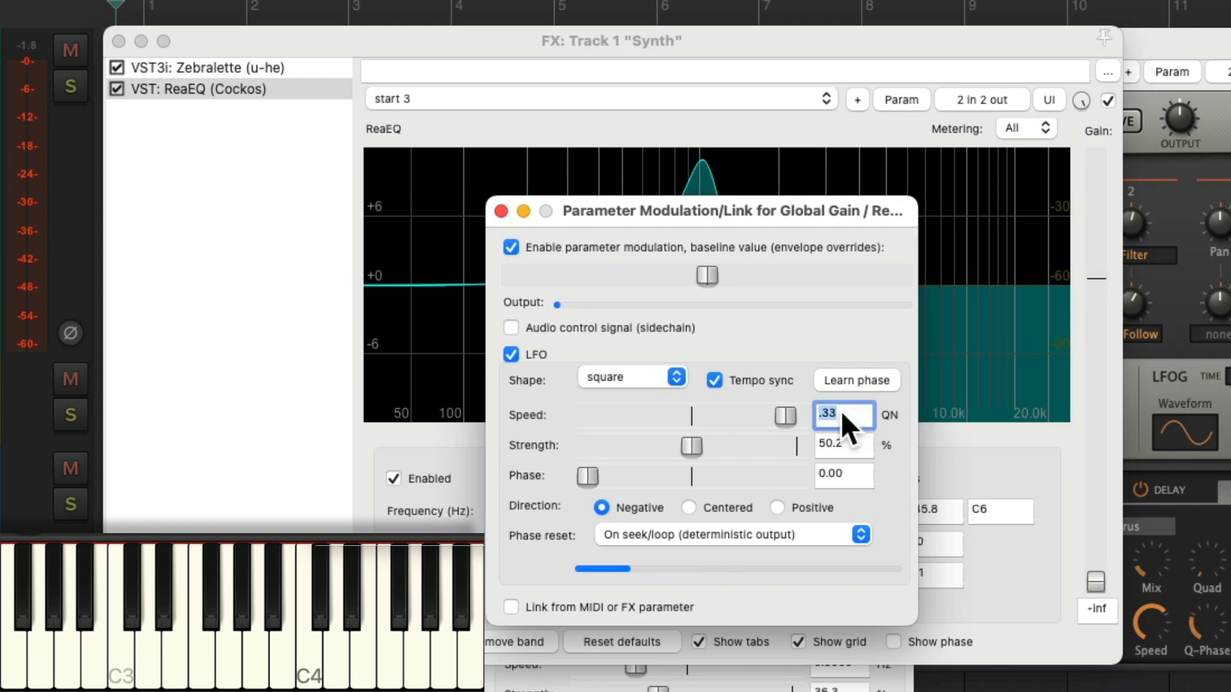
type("1")
key("Return")
left_click(777, 508)
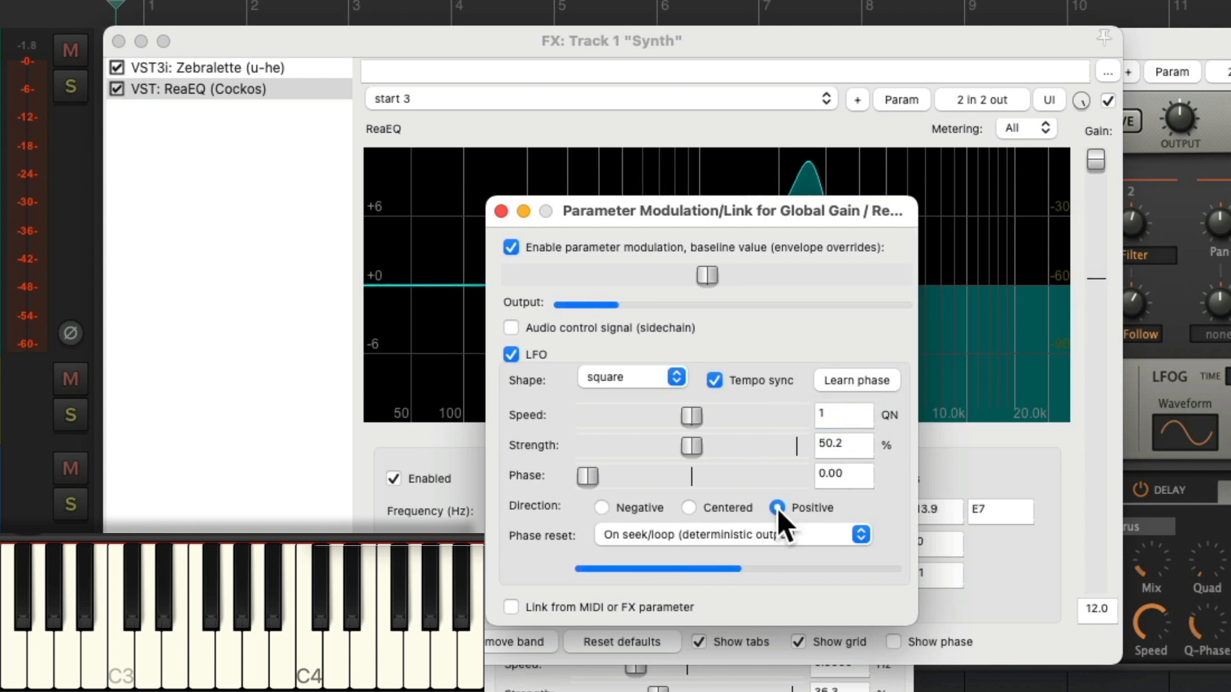